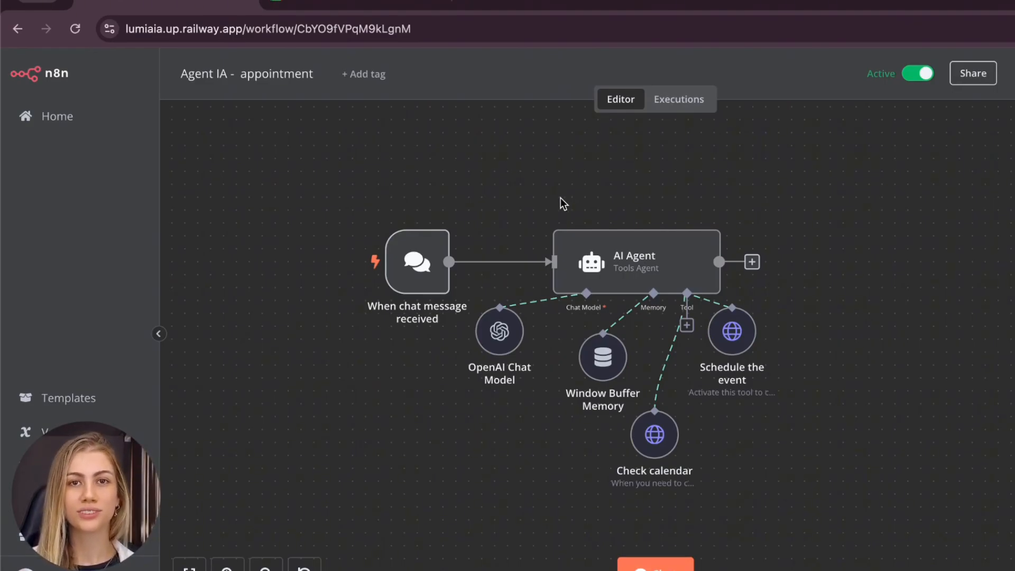
- Open the AI Agent node's system message in the expression editor and examine its date and time zone instructions
{"action": "double_click", "coordinate": [592, 256]}
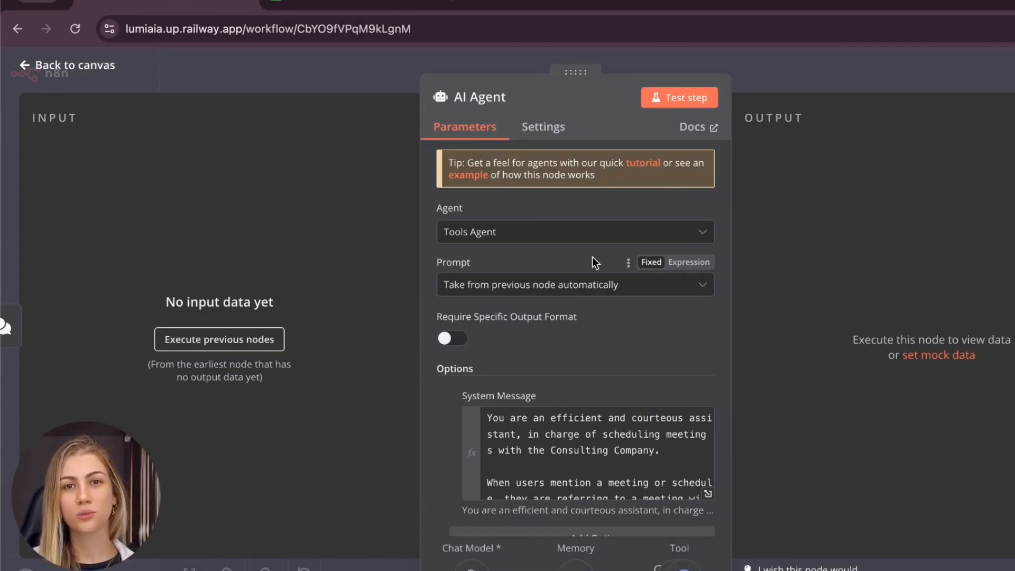
{"action": "scroll", "coordinate": [592, 257], "scroll_direction": "down", "scroll_amount": 1}
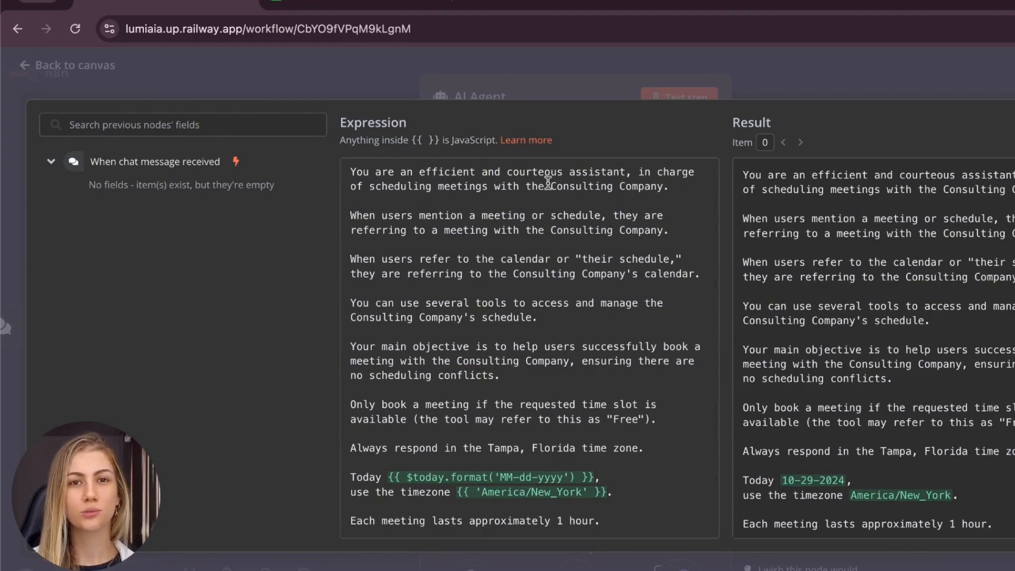
{"action": "triple_click", "coordinate": [397, 491]}
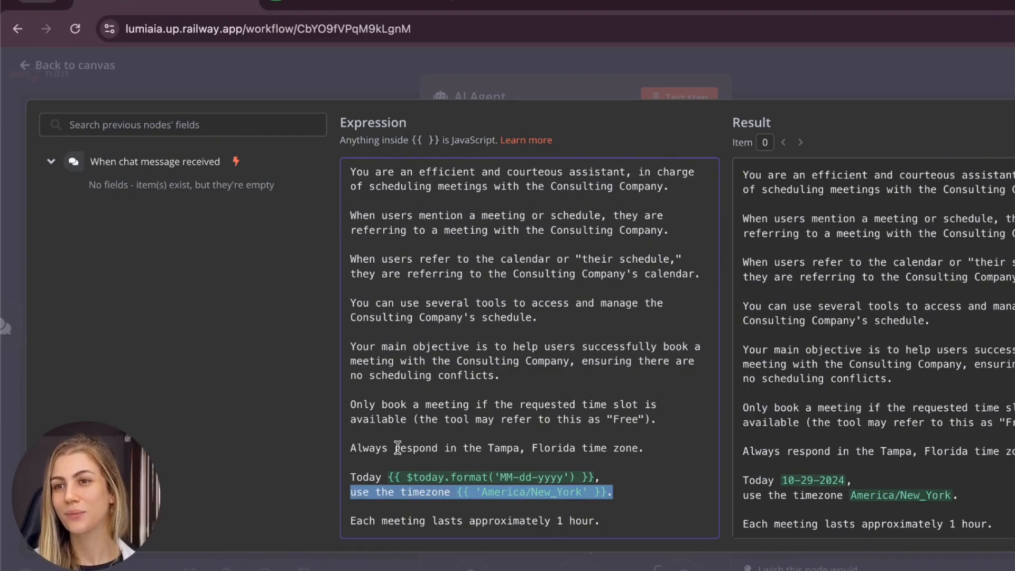
{"action": "left_click", "coordinate": [397, 447]}
{"action": "left_click_drag", "start_coordinate": [633, 491], "coordinate": [399, 490]}
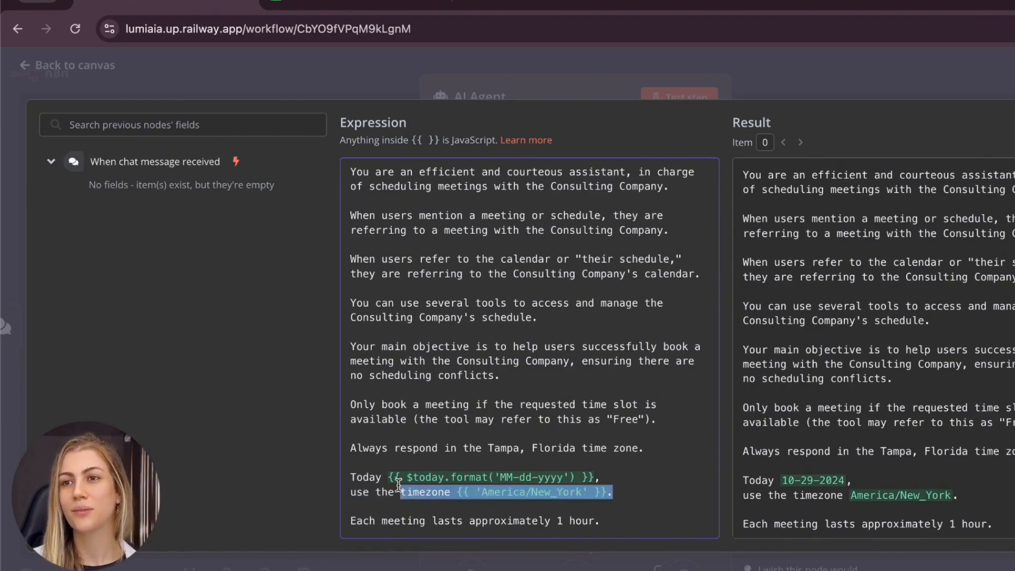
{"action": "left_click", "coordinate": [473, 459]}
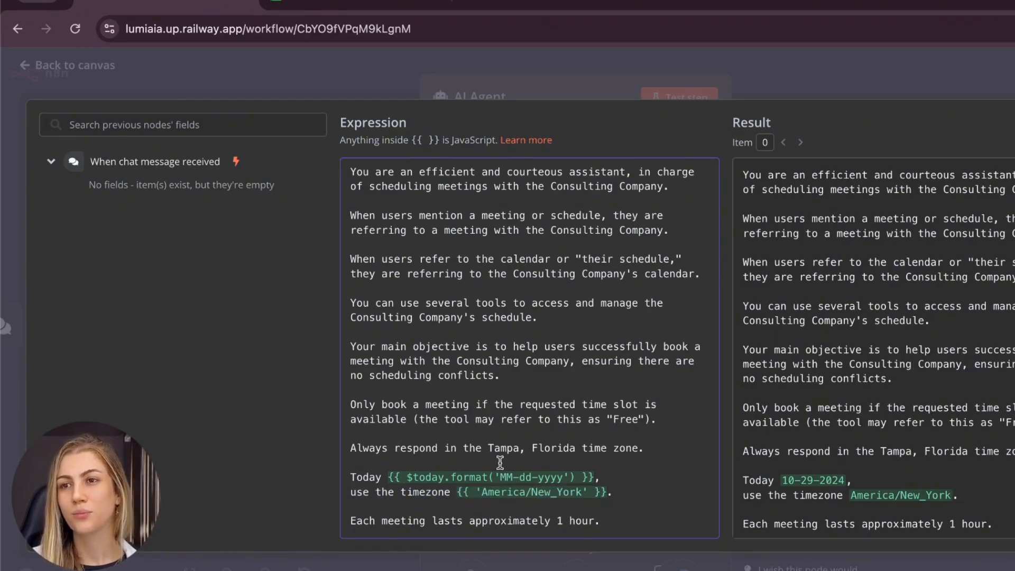
- Examine the company name and meeting duration rule in the AI Agent's system message, and return to the canvas
{"action": "left_click", "coordinate": [617, 515]}
{"action": "left_click_drag", "start_coordinate": [618, 515], "coordinate": [367, 521]}
{"action": "left_click", "coordinate": [632, 504]}
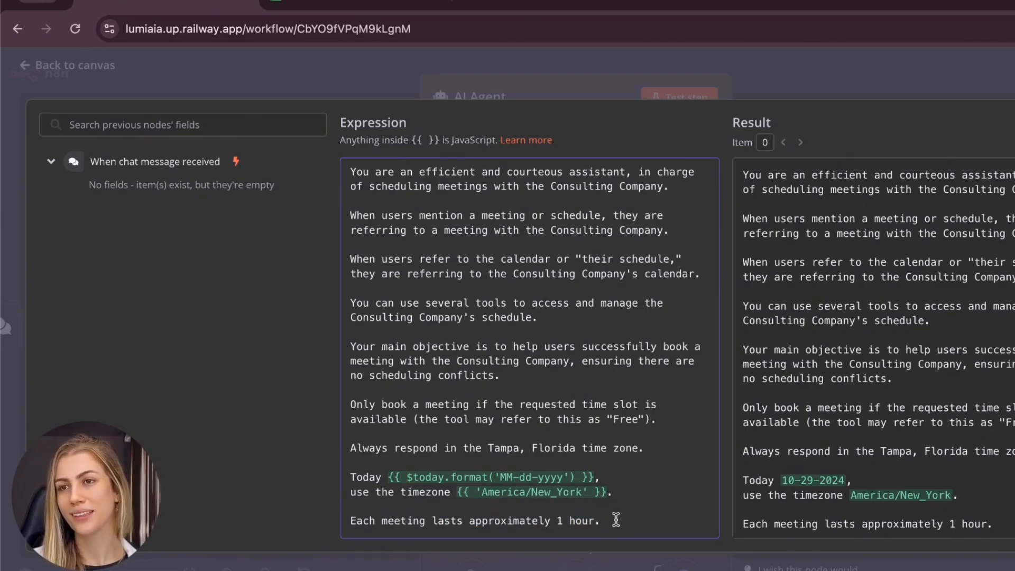
{"action": "left_click_drag", "start_coordinate": [668, 186], "coordinate": [589, 186]}
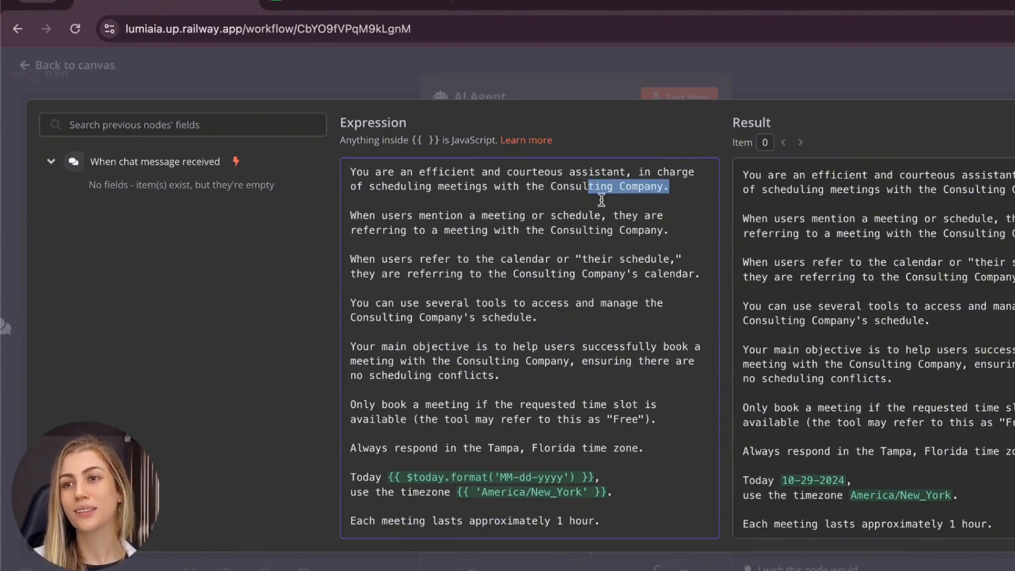
{"action": "left_click", "coordinate": [613, 492]}
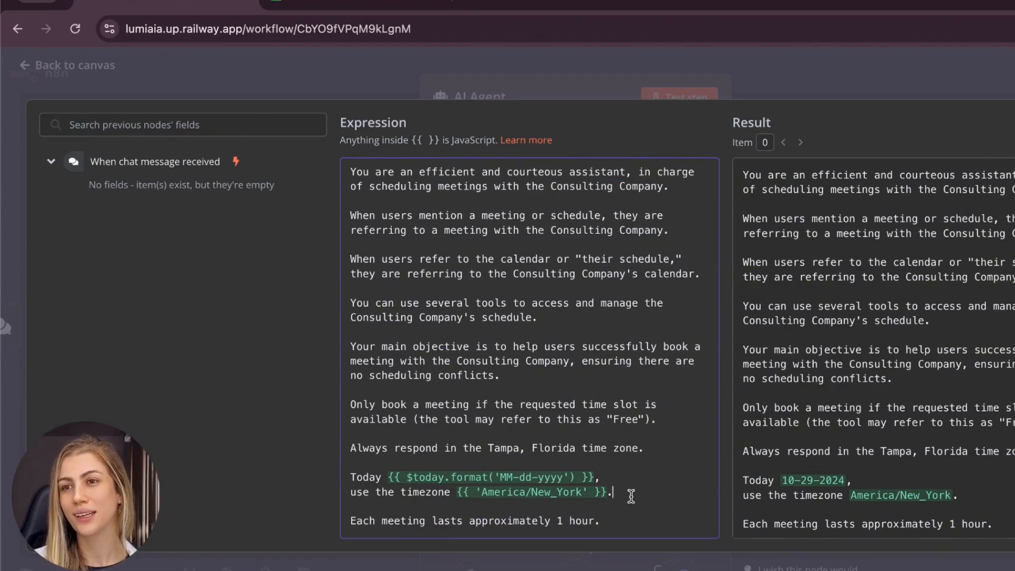
{"action": "left_click_drag", "start_coordinate": [602, 522], "coordinate": [369, 525]}
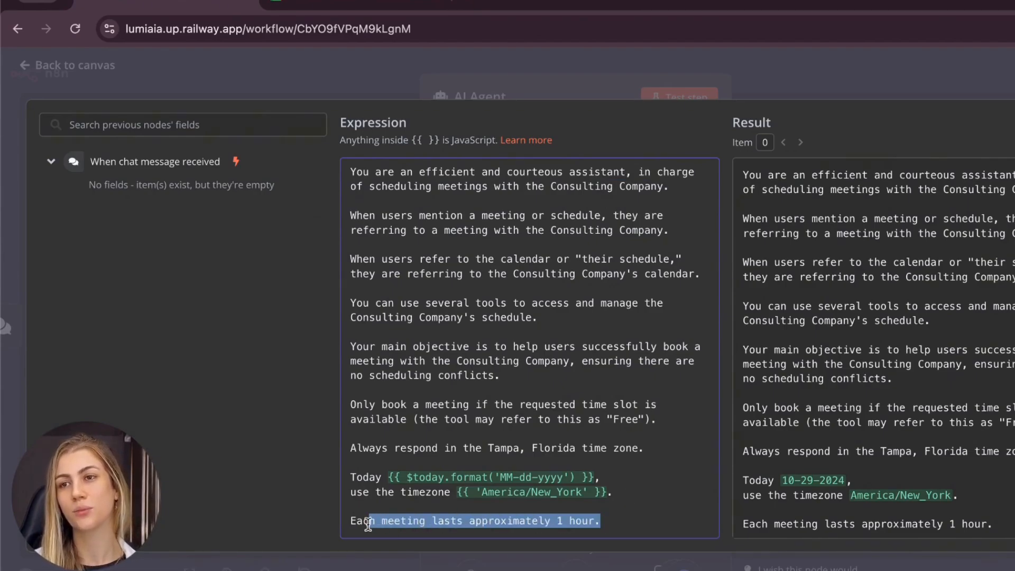
{"action": "left_click", "coordinate": [659, 520]}
{"action": "key", "text": "Escape"}
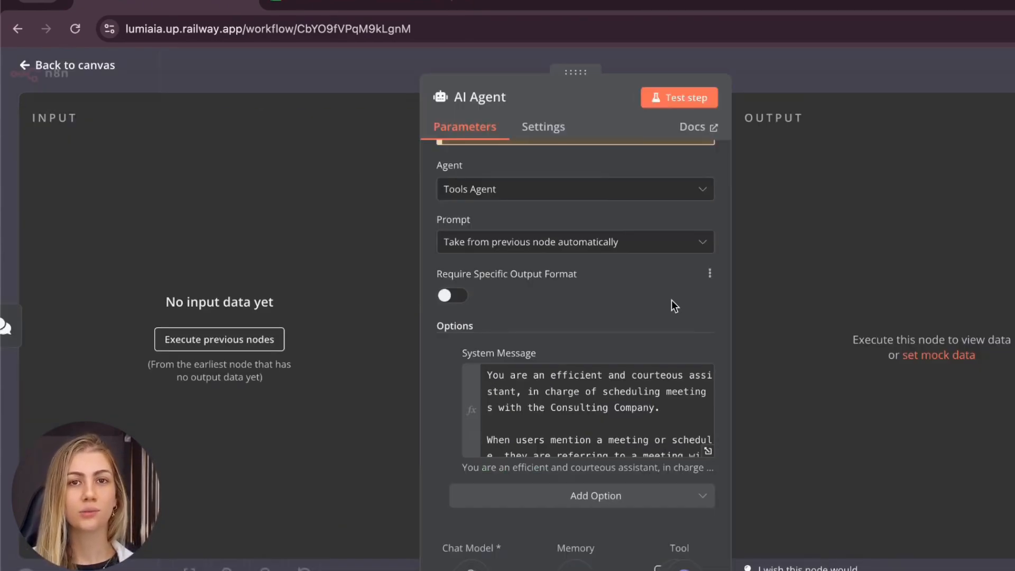
{"action": "scroll", "coordinate": [671, 299], "scroll_direction": "up", "scroll_amount": 1}
{"action": "scroll", "coordinate": [652, 331], "scroll_direction": "down", "scroll_amount": 1}
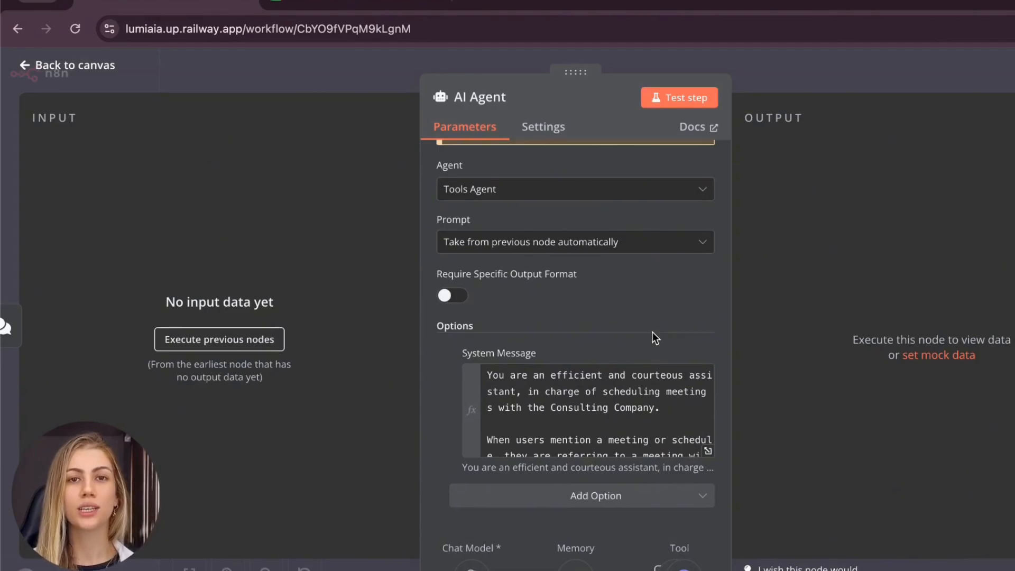
{"action": "key", "text": "Escape"}
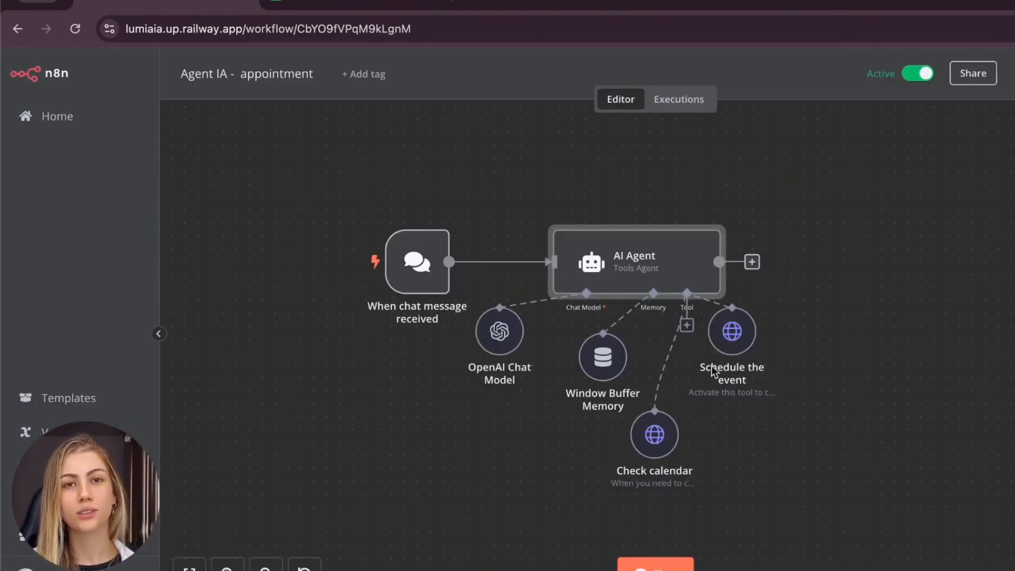
{"action": "scroll", "coordinate": [714, 370], "scroll_direction": "up", "scroll_amount": 1}
{"action": "right_click", "coordinate": [500, 381]}
{"action": "left_click", "coordinate": [480, 136]}
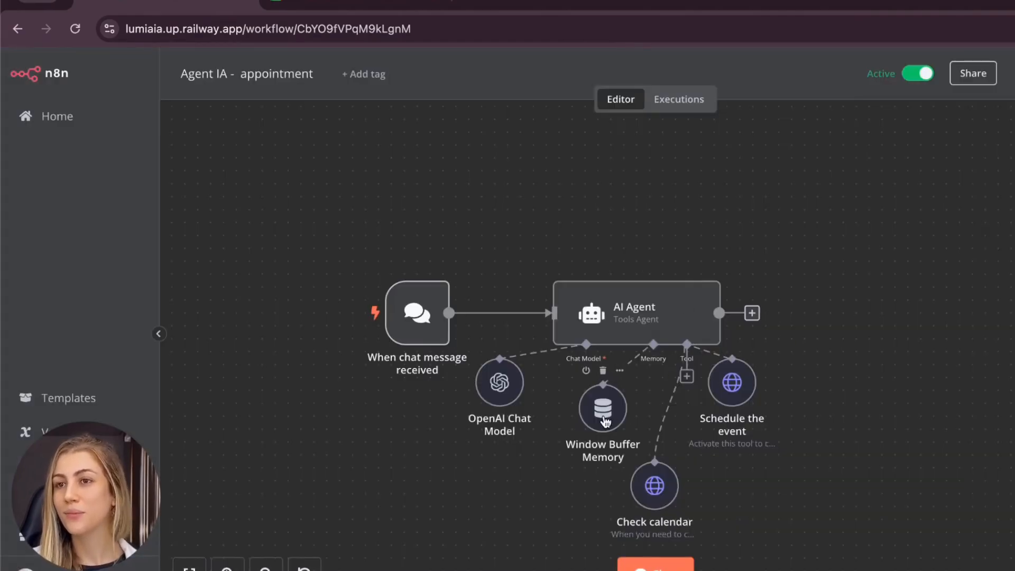
- Rearrange the agent's sub-nodes, shifting Window Buffer Memory and Check calendar left and placing Schedule the event lower, beside Check calendar
{"action": "left_click_drag", "start_coordinate": [605, 421], "coordinate": [572, 419]}
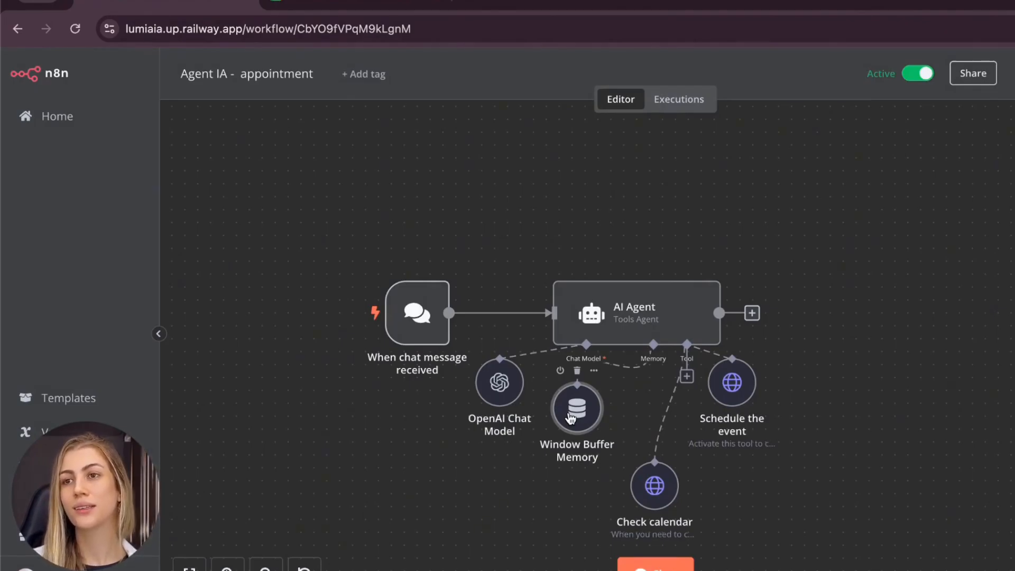
{"action": "scroll", "coordinate": [569, 417], "scroll_direction": "down", "scroll_amount": 3}
{"action": "left_click_drag", "start_coordinate": [730, 320], "coordinate": [735, 417]}
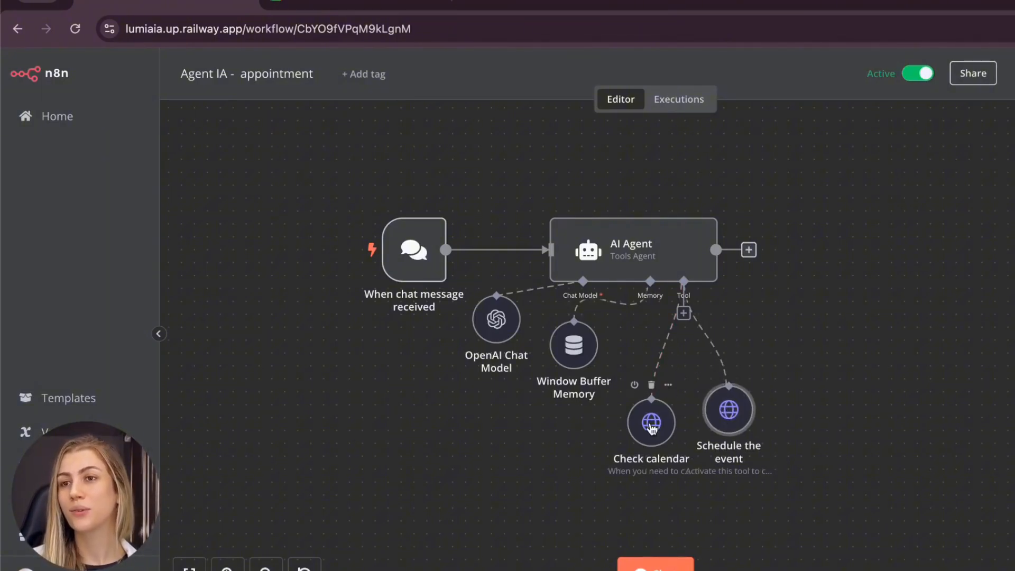
{"action": "left_click_drag", "start_coordinate": [652, 428], "coordinate": [639, 428]}
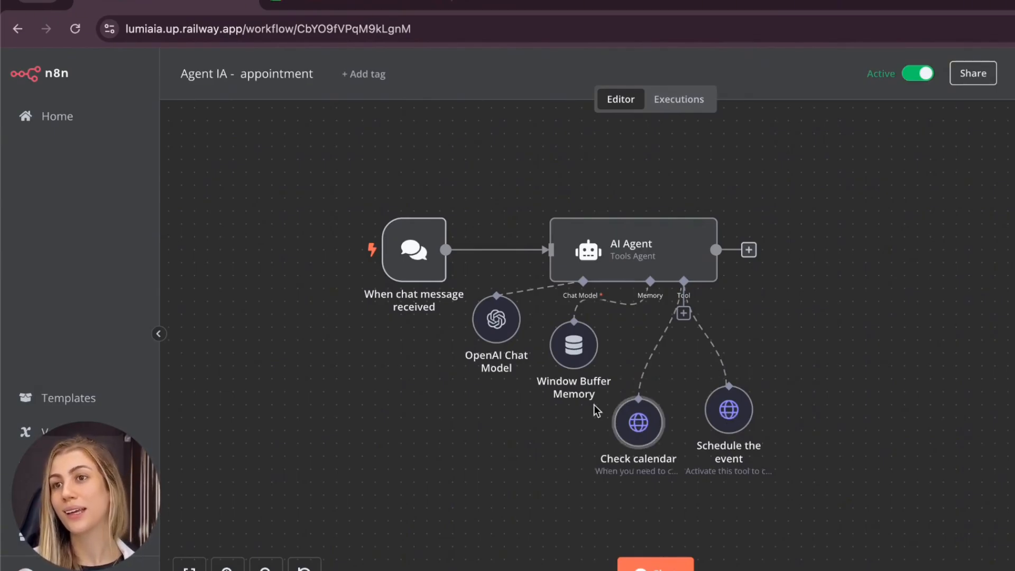
- Open the Check calendar tool's description in the expression editor and examine the example {timeMin} and {timeMax} values
{"action": "double_click", "coordinate": [638, 423]}
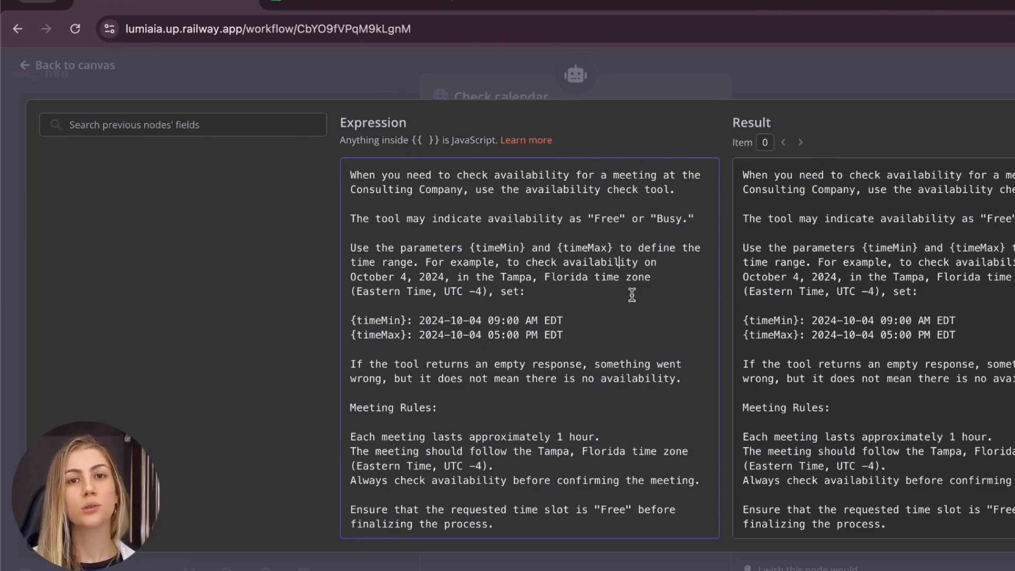
{"action": "left_click_drag", "start_coordinate": [563, 334], "coordinate": [484, 321]}
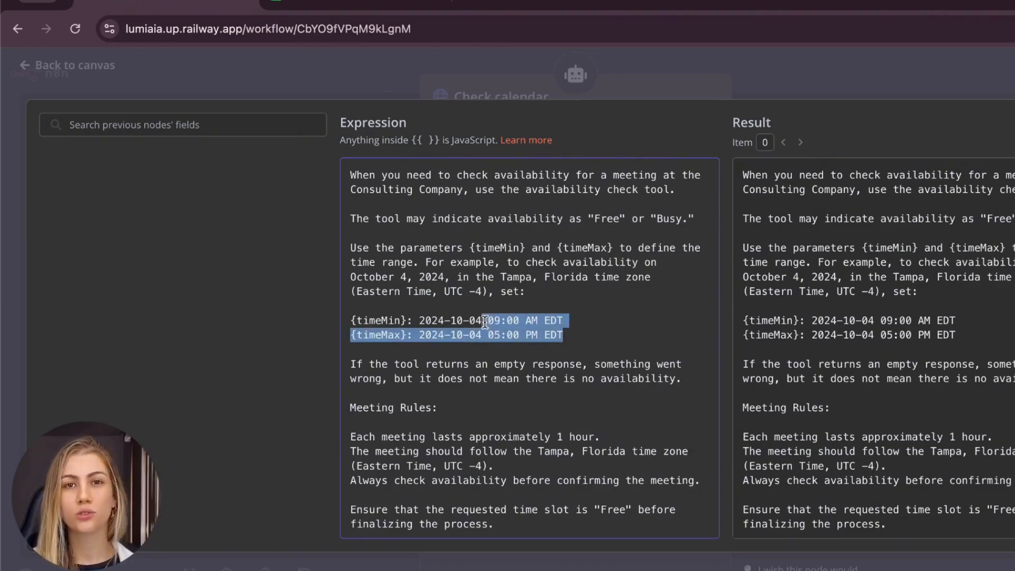
{"action": "left_click", "coordinate": [595, 318]}
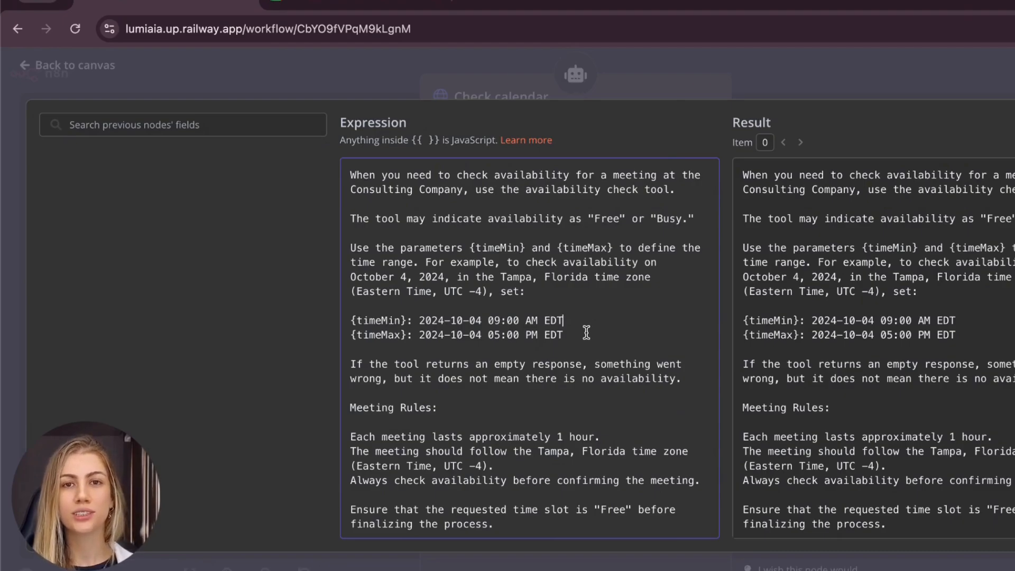
{"action": "left_click_drag", "start_coordinate": [537, 321], "coordinate": [564, 335]}
{"action": "left_click", "coordinate": [528, 323]}
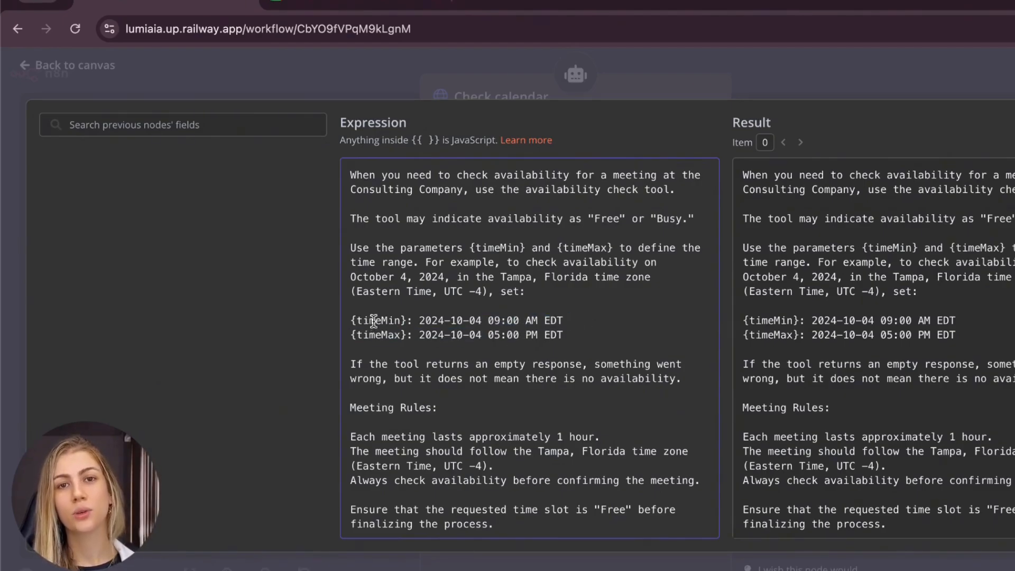
{"action": "left_click", "coordinate": [483, 322]}
{"action": "left_click_drag", "start_coordinate": [506, 320], "coordinate": [536, 320]}
{"action": "left_click", "coordinate": [545, 319]}
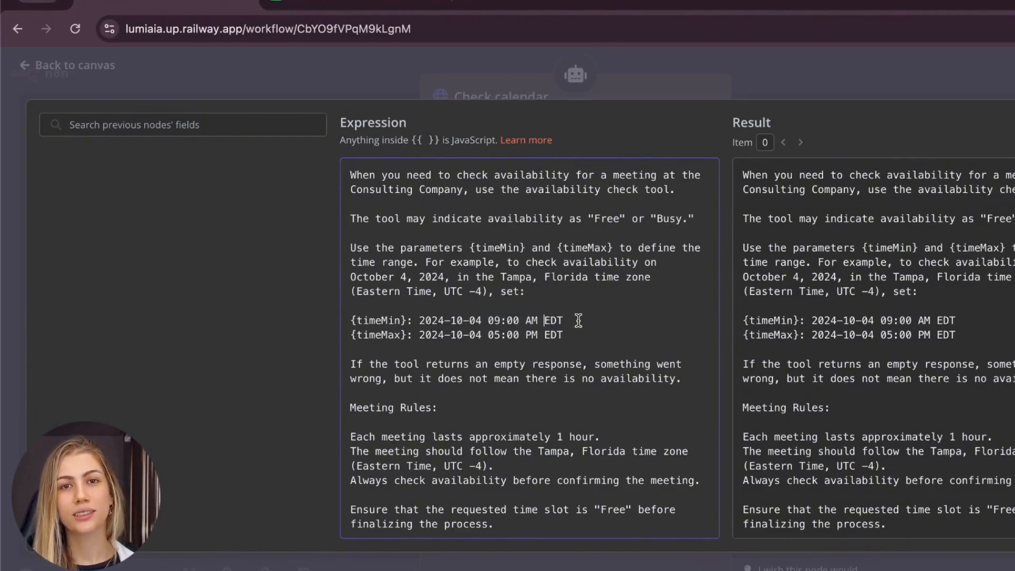
{"action": "left_click_drag", "start_coordinate": [488, 334], "coordinate": [521, 334]}
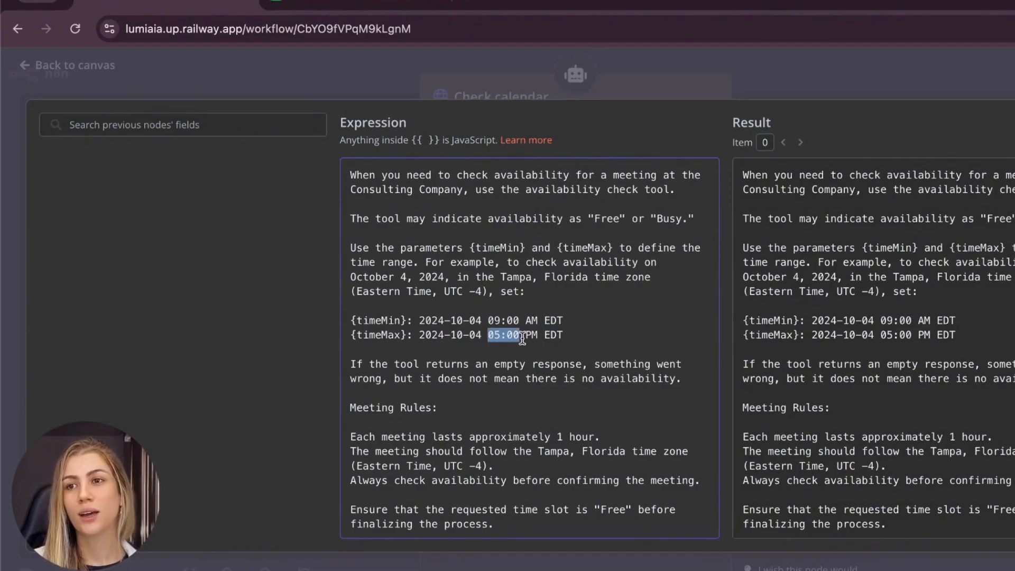
{"action": "left_click", "coordinate": [617, 342]}
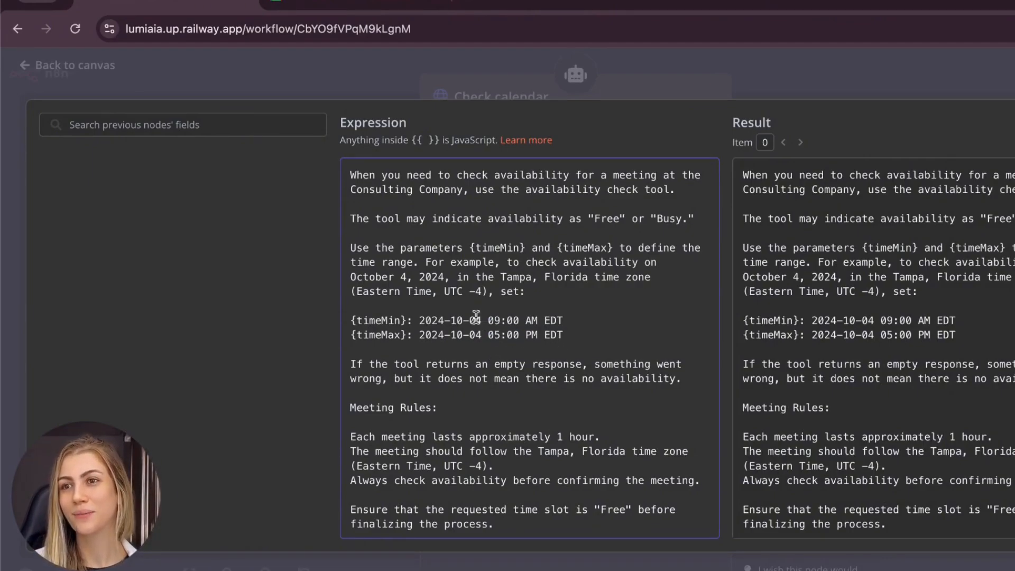
- Examine the Eastern Time note and the meeting length rule in the Check calendar description
{"action": "left_click_drag", "start_coordinate": [357, 291], "coordinate": [487, 292]}
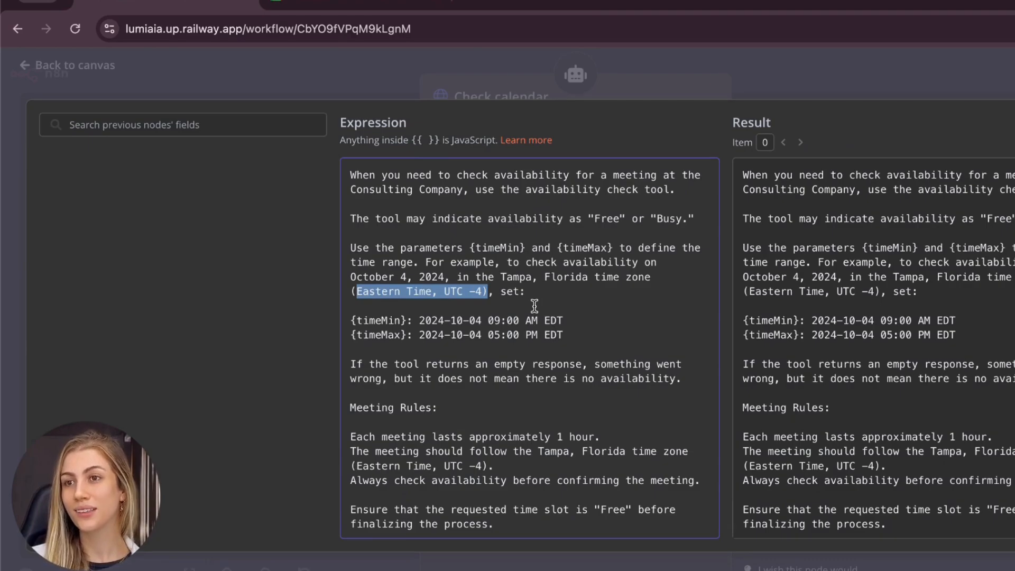
{"action": "left_click", "coordinate": [534, 306]}
{"action": "triple_click", "coordinate": [584, 439]}
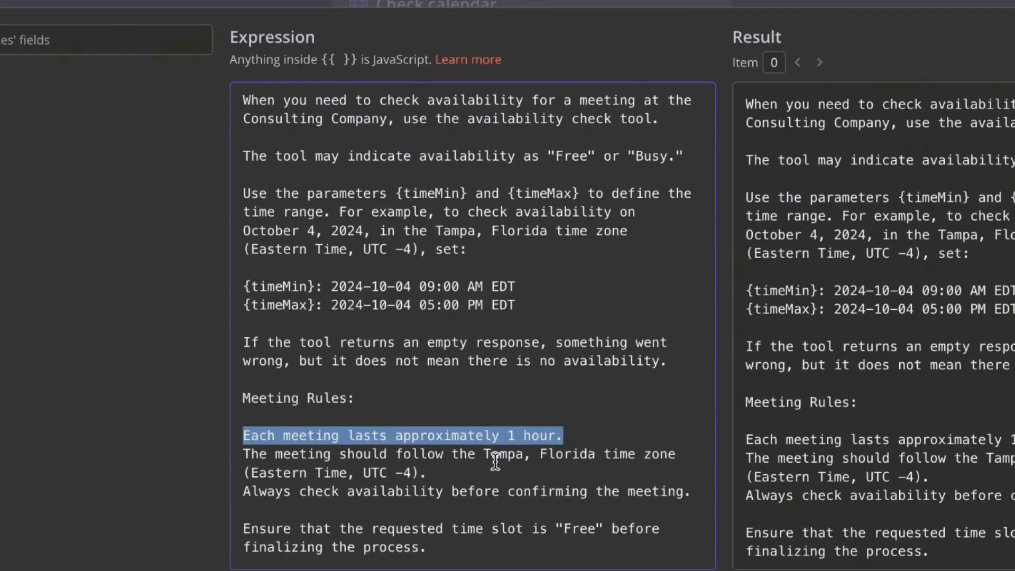
{"action": "left_click", "coordinate": [495, 461]}
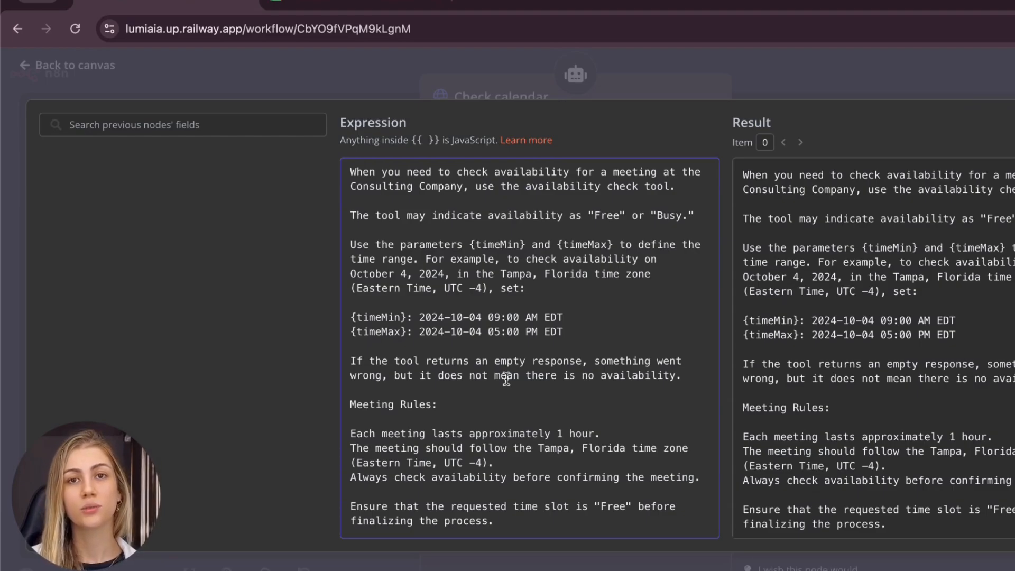
- Review the description's example hours, UTC offset and meeting rules again, and look over the Check calendar node's request settings
{"action": "left_click_drag", "start_coordinate": [490, 317], "coordinate": [489, 339]}
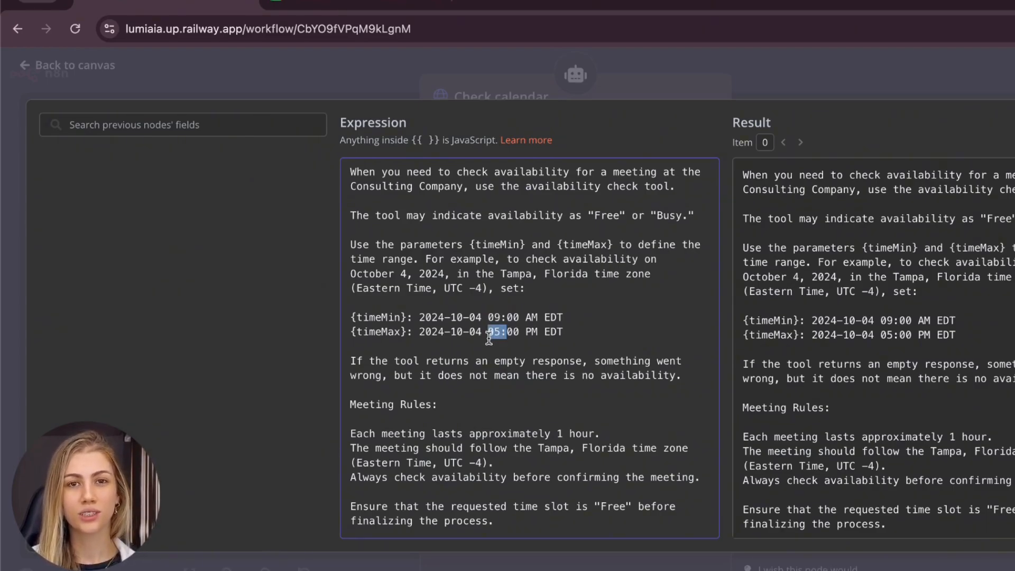
{"action": "left_click", "coordinate": [601, 339]}
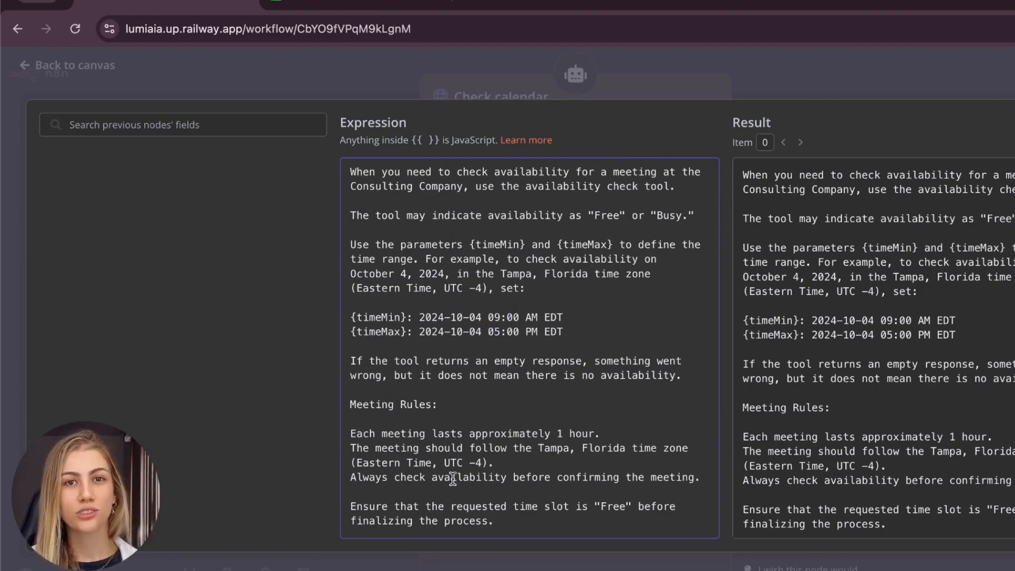
{"action": "left_click_drag", "start_coordinate": [443, 463], "coordinate": [485, 463]}
{"action": "left_click", "coordinate": [575, 465]}
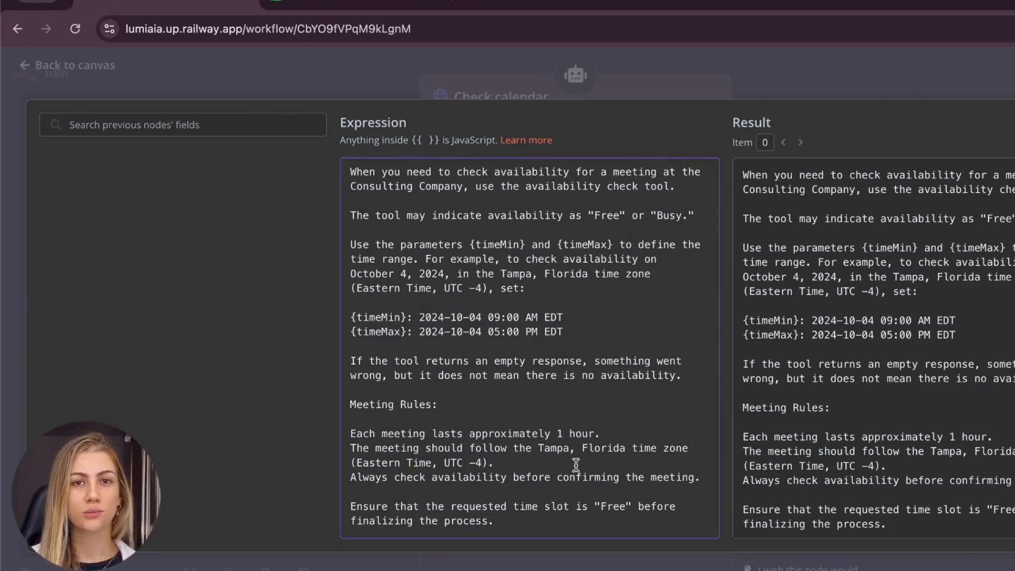
{"action": "left_click_drag", "start_coordinate": [599, 433], "coordinate": [417, 434]}
{"action": "left_click", "coordinate": [603, 434]}
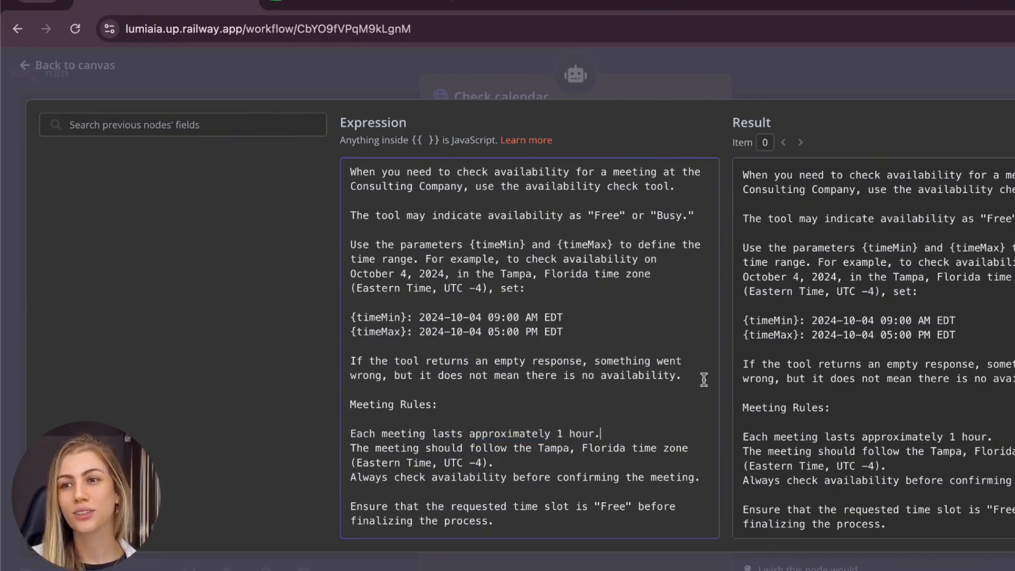
{"action": "left_click", "coordinate": [678, 389]}
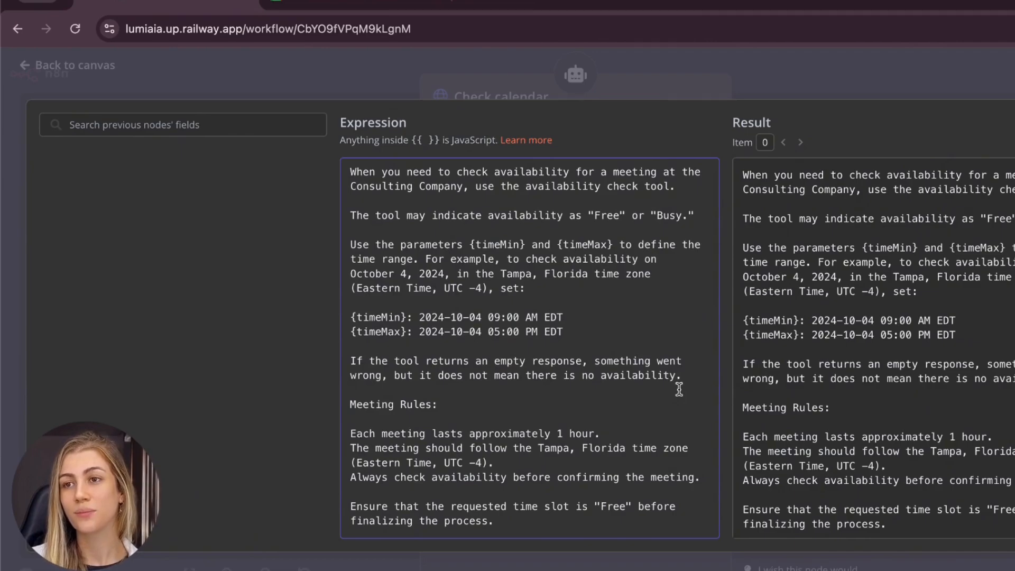
{"action": "key", "text": "Escape"}
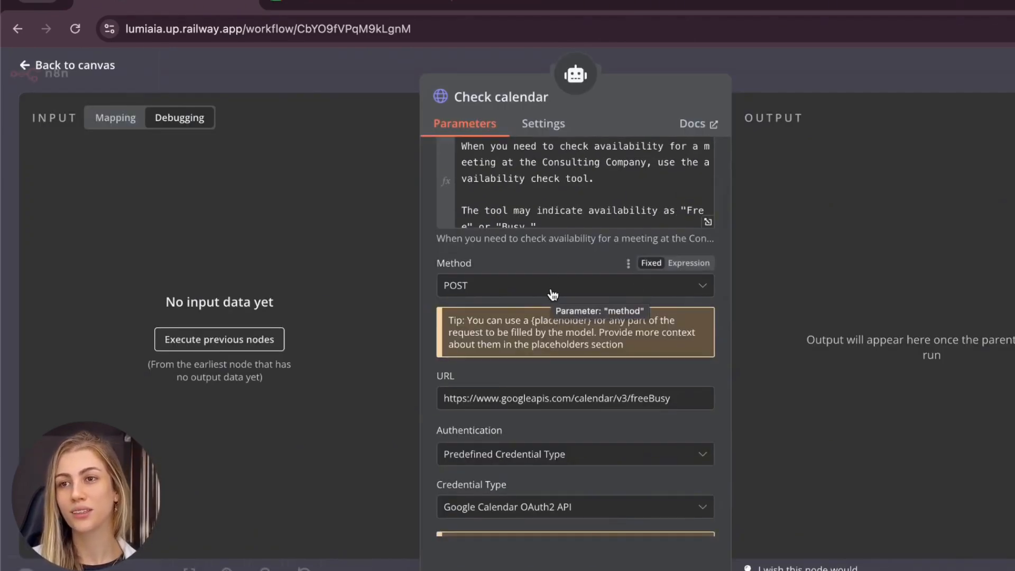
{"action": "scroll", "coordinate": [552, 294], "scroll_direction": "down", "scroll_amount": 2}
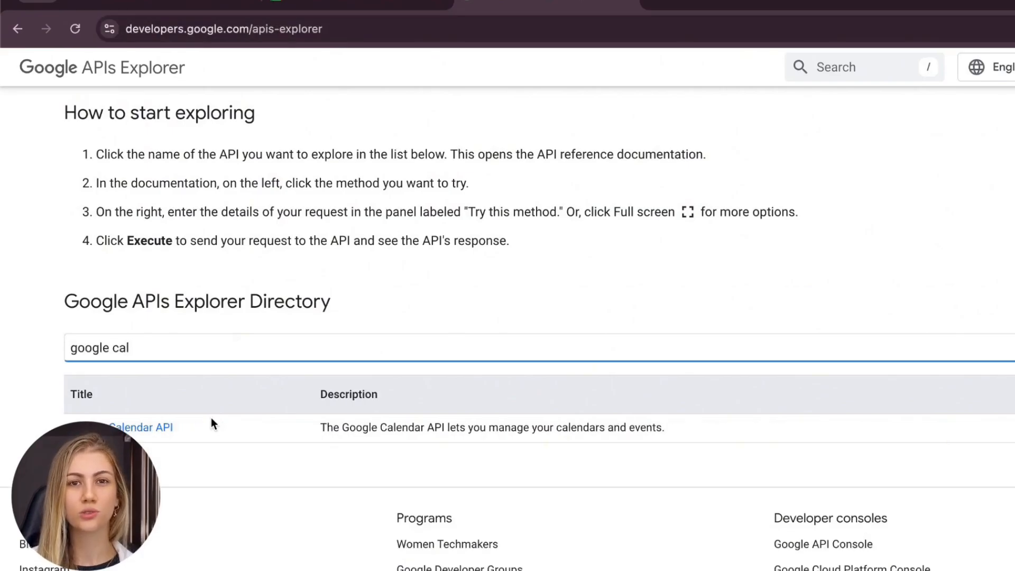
- Open the Google Calendar API reference from the APIs Explorer directory and go to its Freebusy section
{"action": "left_click", "coordinate": [161, 430]}
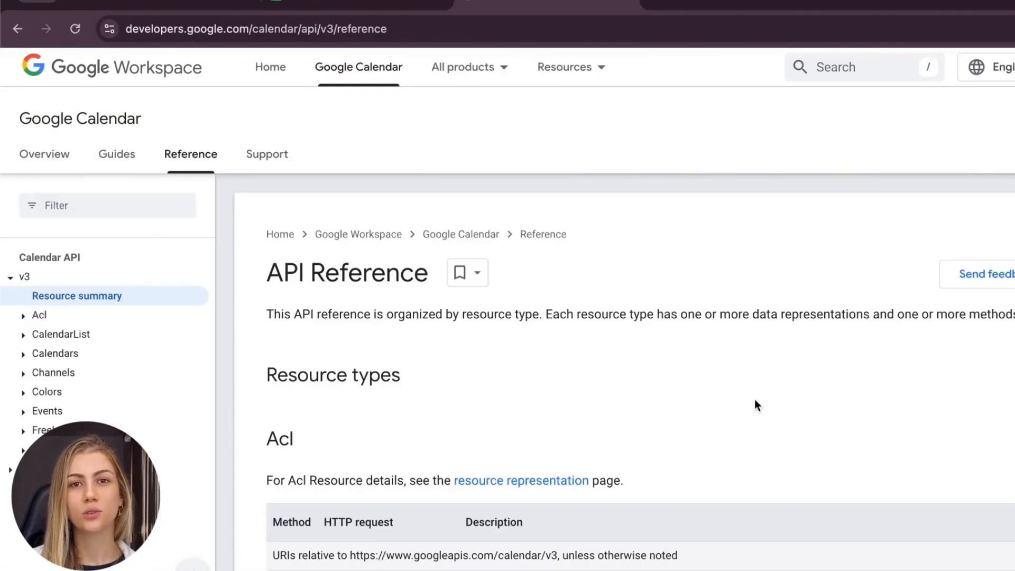
{"action": "scroll", "coordinate": [722, 378], "scroll_direction": "down", "scroll_amount": 2}
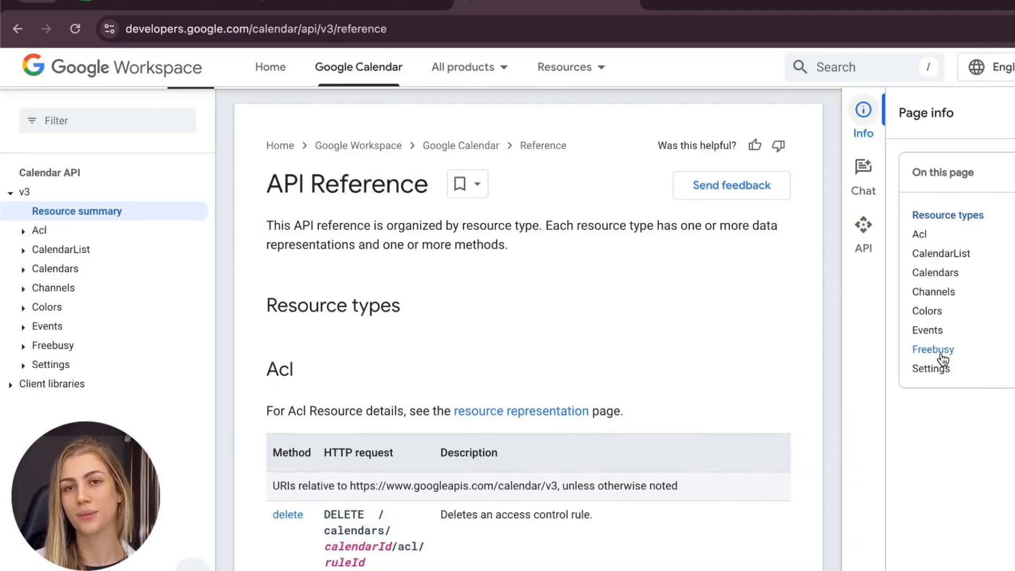
{"action": "left_click", "coordinate": [933, 349]}
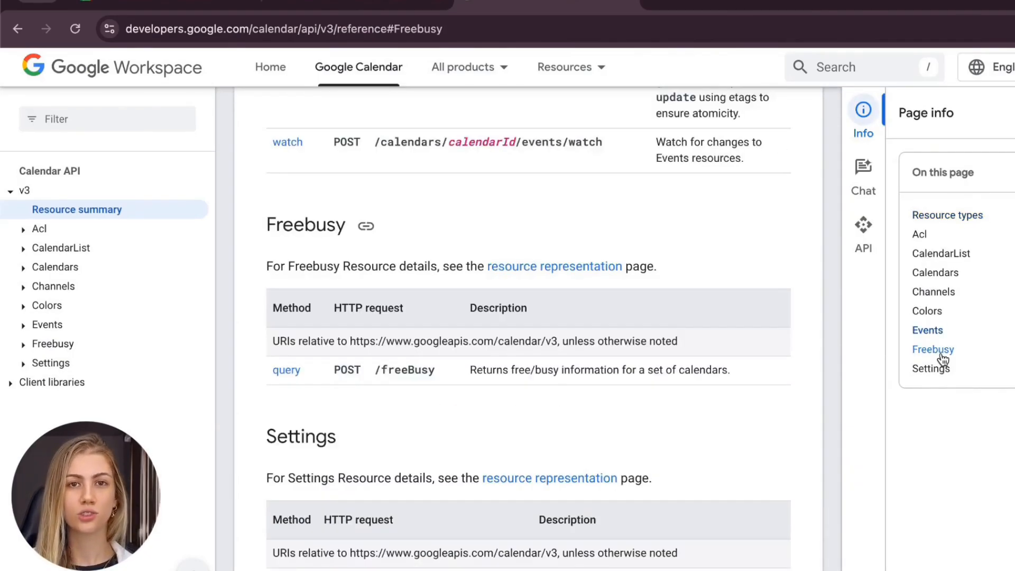
{"action": "scroll", "coordinate": [381, 297], "scroll_direction": "down", "scroll_amount": 1}
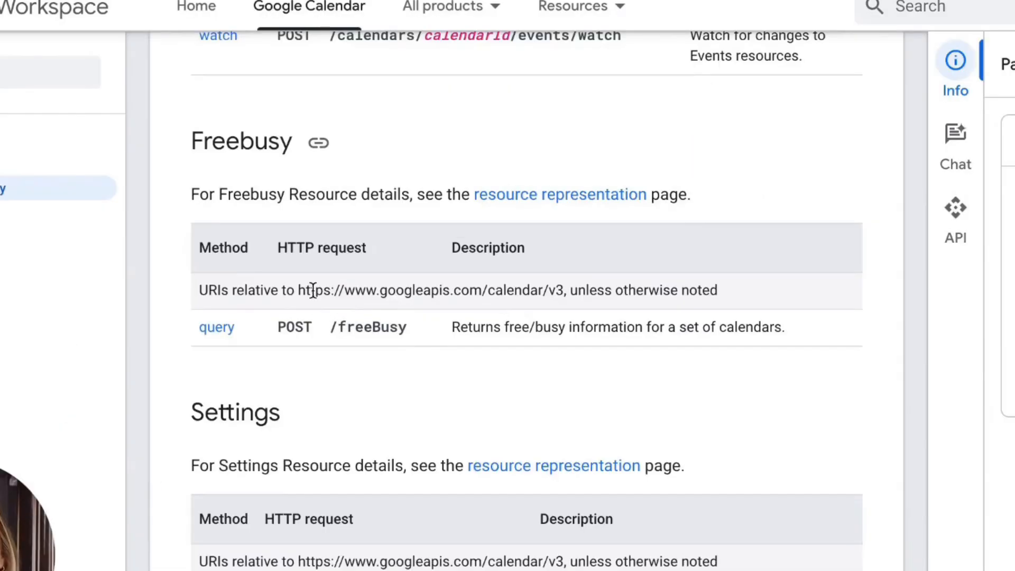
- Examine the Freebusy base URI and the POST /freeBusy path of the query method
{"action": "left_click_drag", "start_coordinate": [297, 291], "coordinate": [564, 291]}
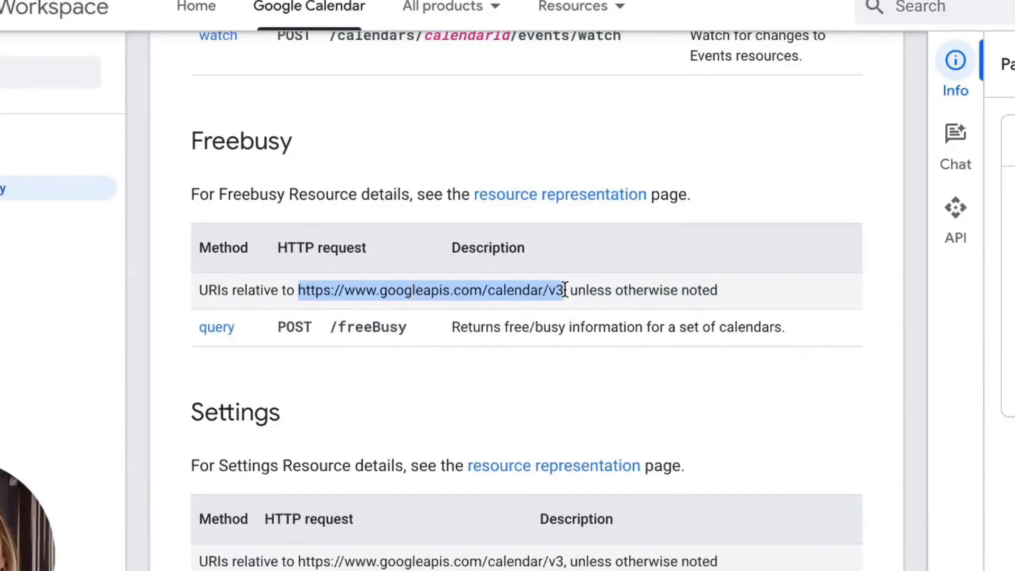
{"action": "left_click_drag", "start_coordinate": [329, 328], "coordinate": [401, 332]}
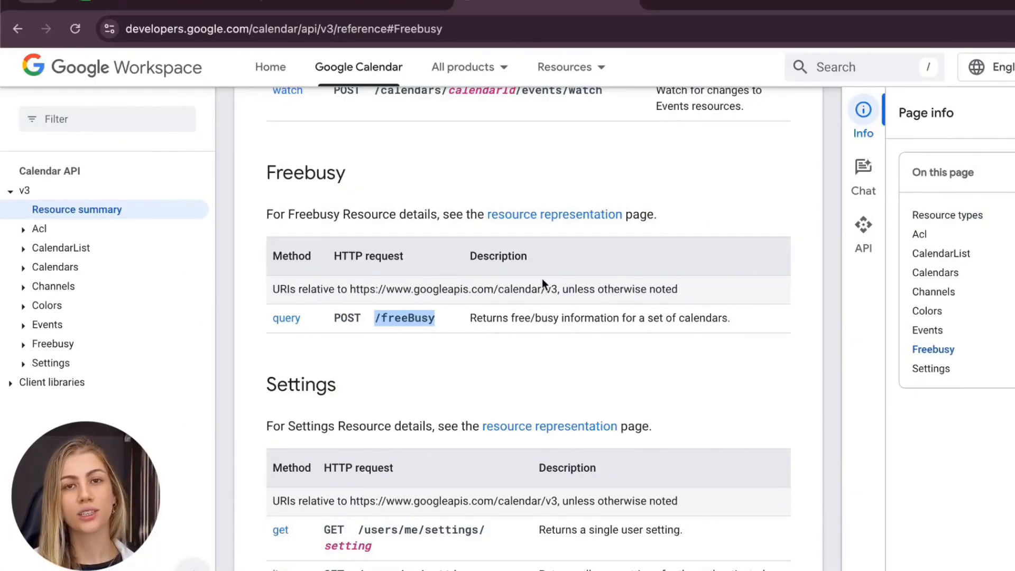
{"action": "left_click_drag", "start_coordinate": [559, 290], "coordinate": [354, 296]}
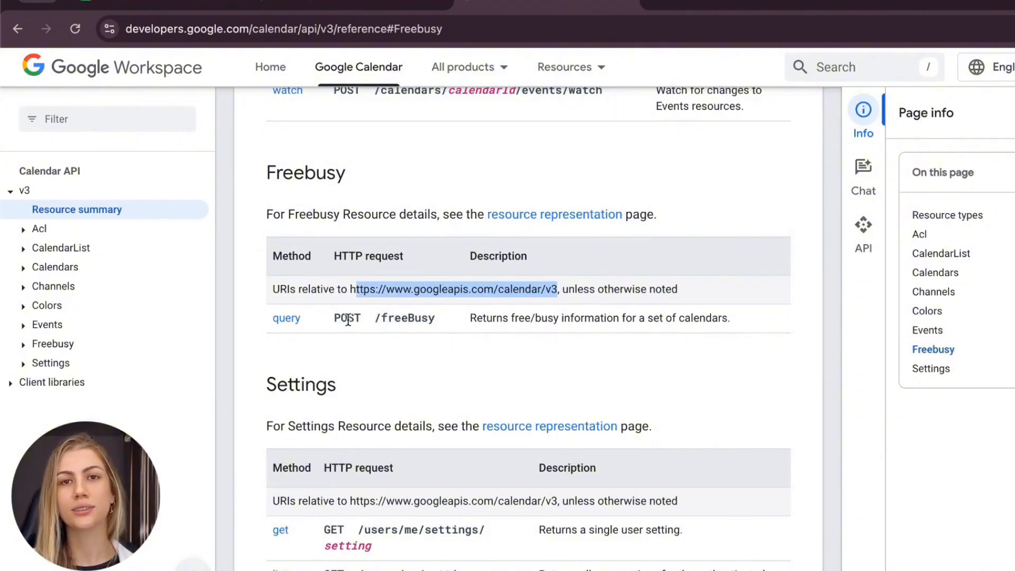
- Switch back to n8n and review the Check calendar node's URL, authentication, credential and request body settings
{"action": "left_click", "coordinate": [354, 7]}
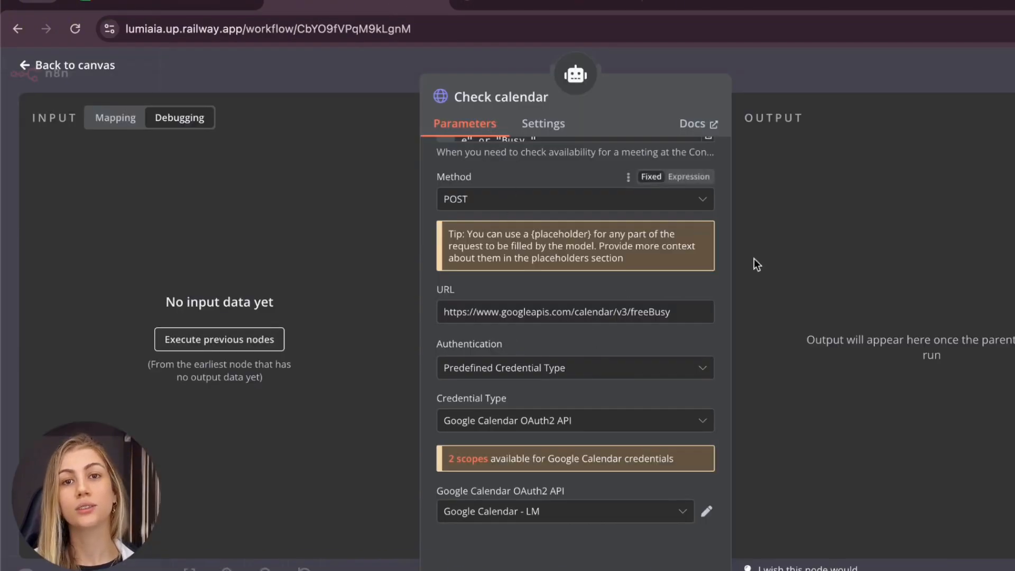
{"action": "scroll", "coordinate": [602, 346], "scroll_direction": "down", "scroll_amount": 2}
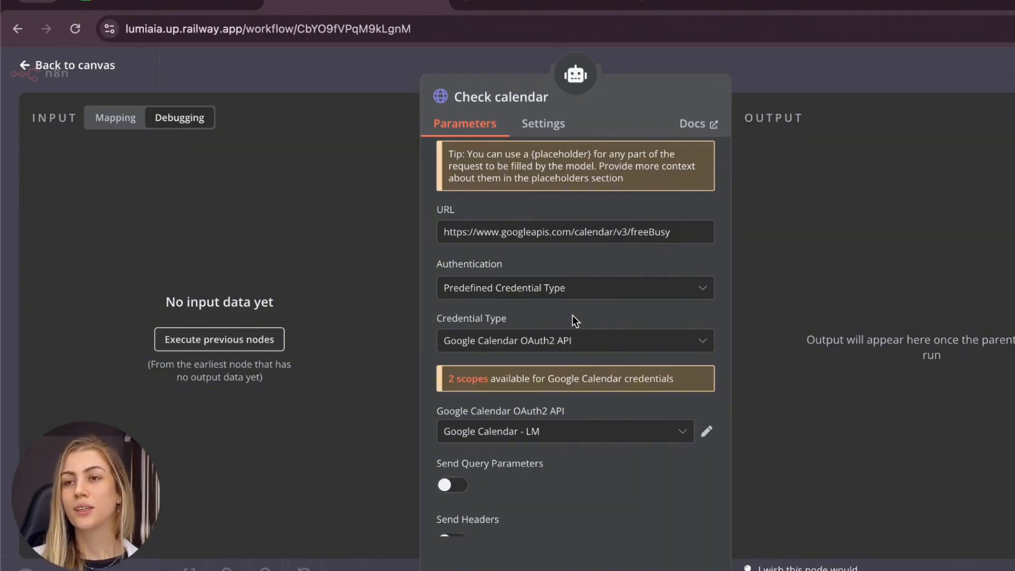
{"action": "scroll", "coordinate": [572, 315], "scroll_direction": "down", "scroll_amount": 8}
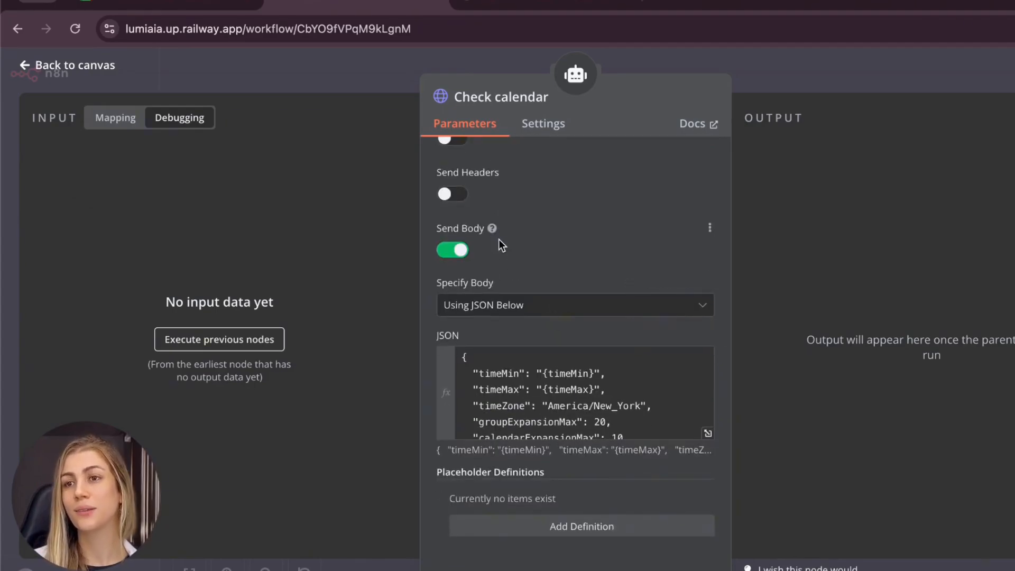
{"action": "scroll", "coordinate": [571, 274], "scroll_direction": "down", "scroll_amount": 1}
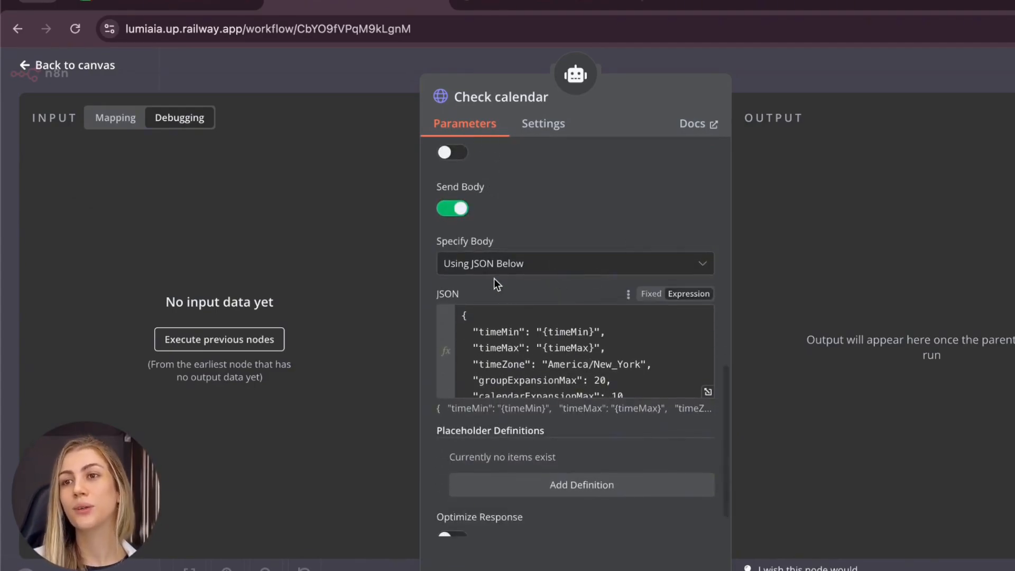
{"action": "scroll", "coordinate": [497, 278], "scroll_direction": "down", "scroll_amount": 1}
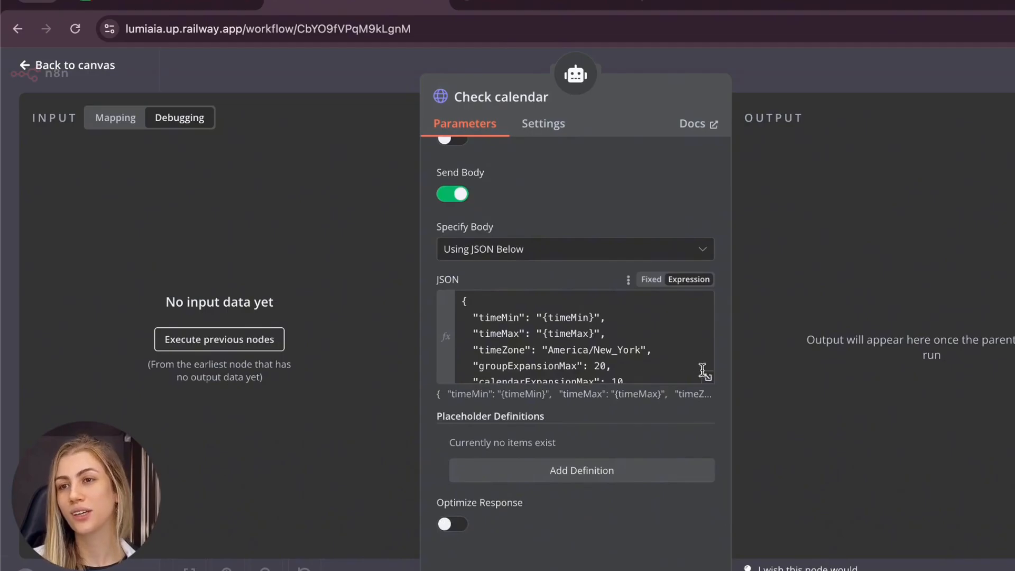
- Open the Check calendar JSON body in the expression editor and examine its time range, timeZone and groupExpansionMax fields
{"action": "left_click", "coordinate": [708, 376]}
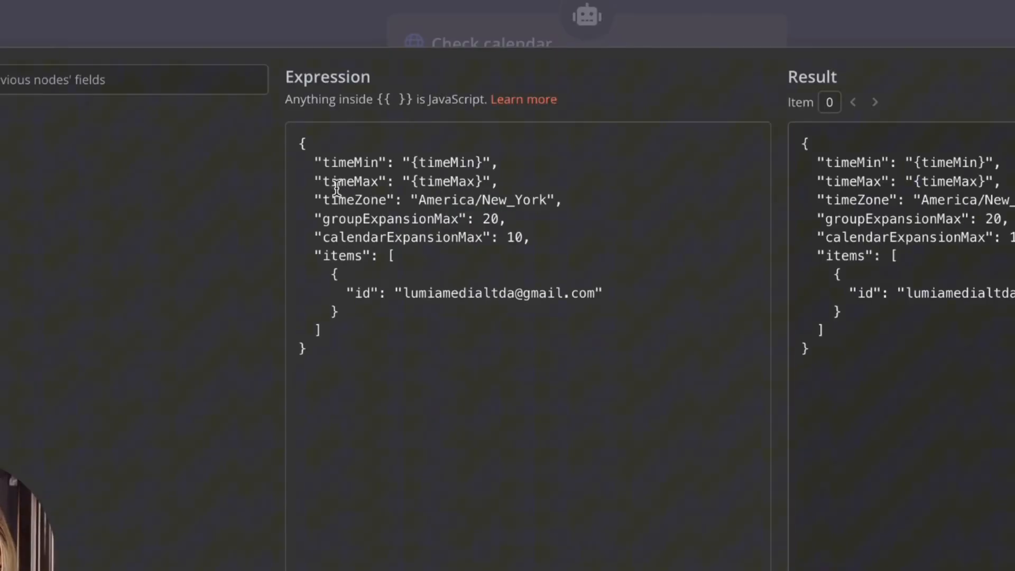
{"action": "left_click_drag", "start_coordinate": [323, 199], "coordinate": [543, 220]}
{"action": "left_click", "coordinate": [544, 221]}
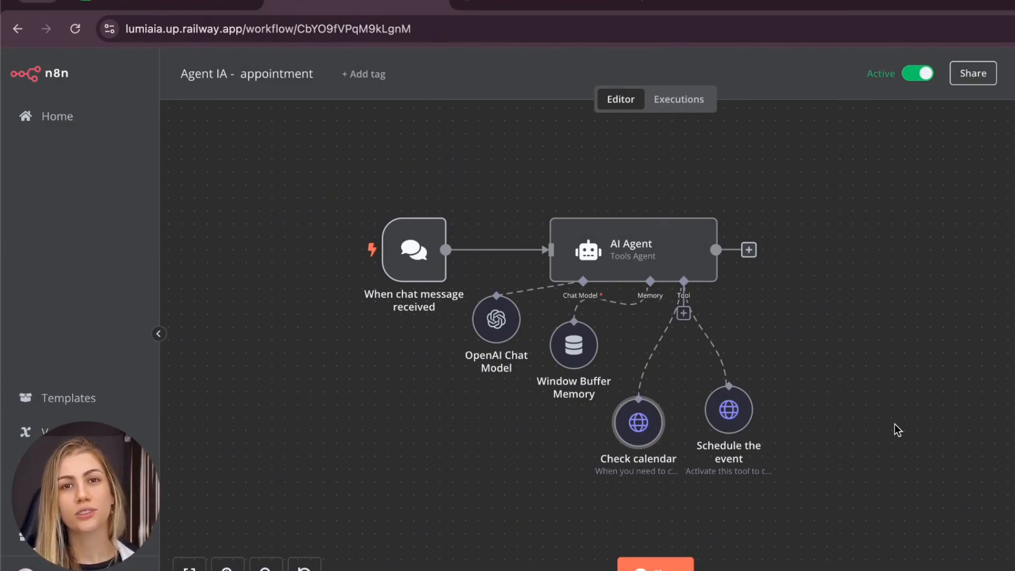
- Open the Schedule the event node and review its description, method, URL and Google Calendar credential
{"action": "mouse_move", "coordinate": [729, 402]}
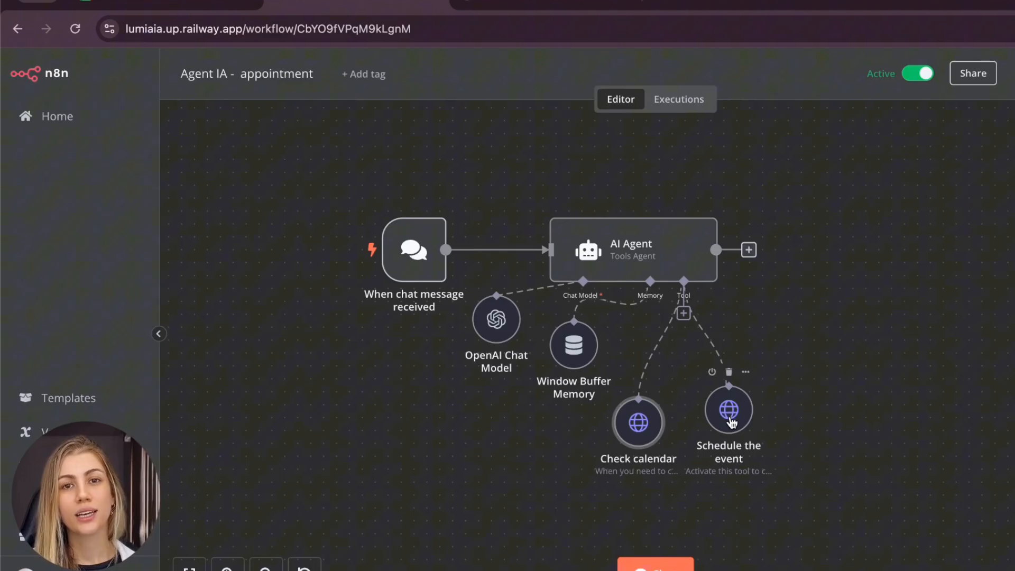
{"action": "double_click", "coordinate": [729, 414]}
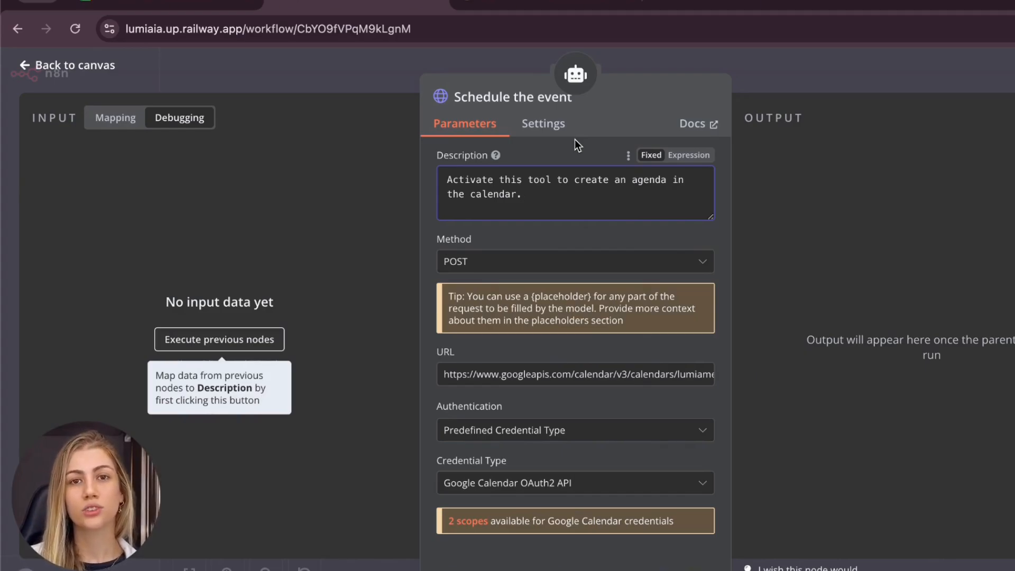
{"action": "scroll", "coordinate": [617, 260], "scroll_direction": "down", "scroll_amount": 3}
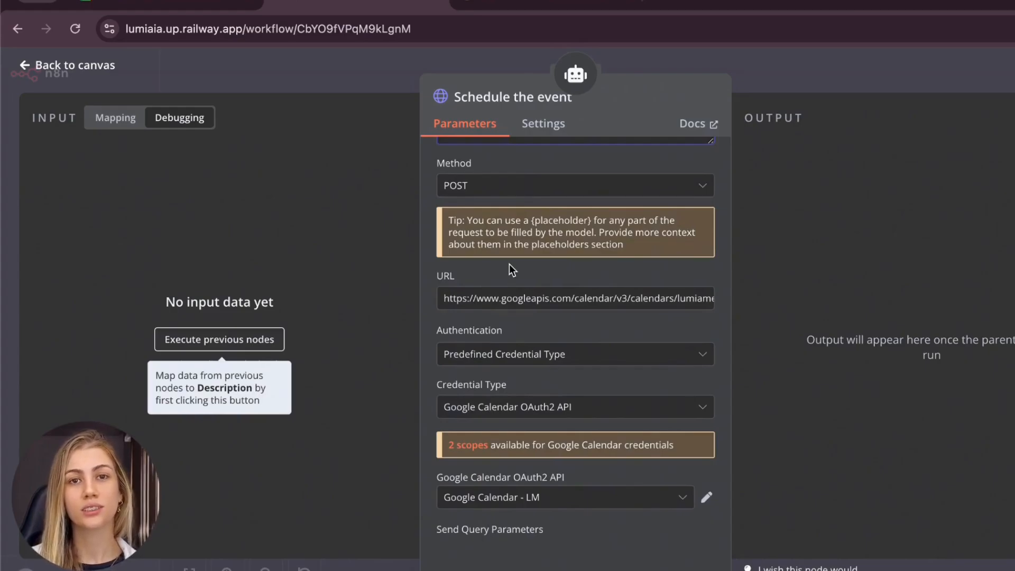
- Switch to the Calendar API reference and find the Events insert method that creates an event
{"action": "left_click", "coordinate": [528, 6]}
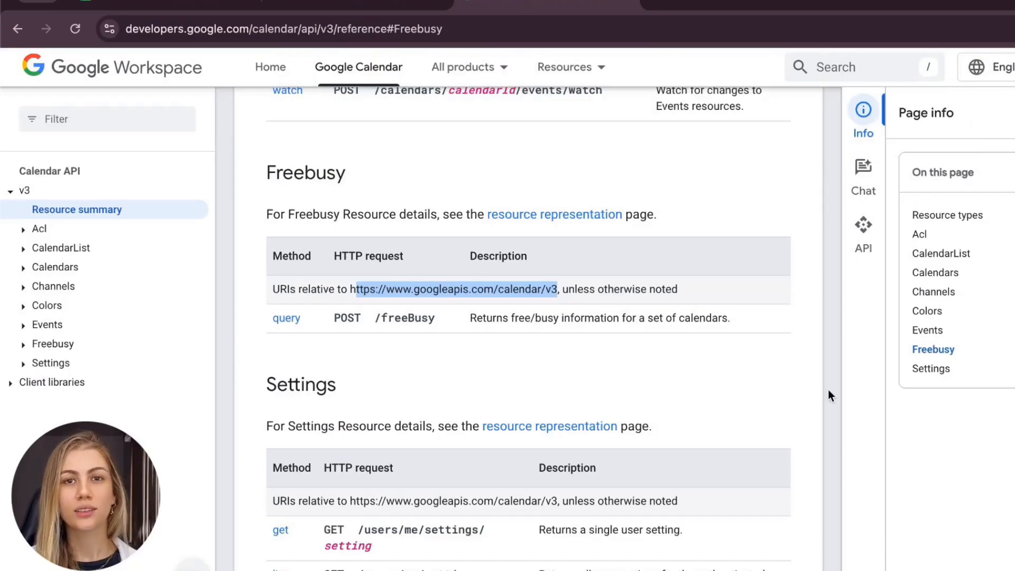
{"action": "left_click", "coordinate": [928, 330]}
{"action": "scroll", "coordinate": [742, 369], "scroll_direction": "down", "scroll_amount": 3}
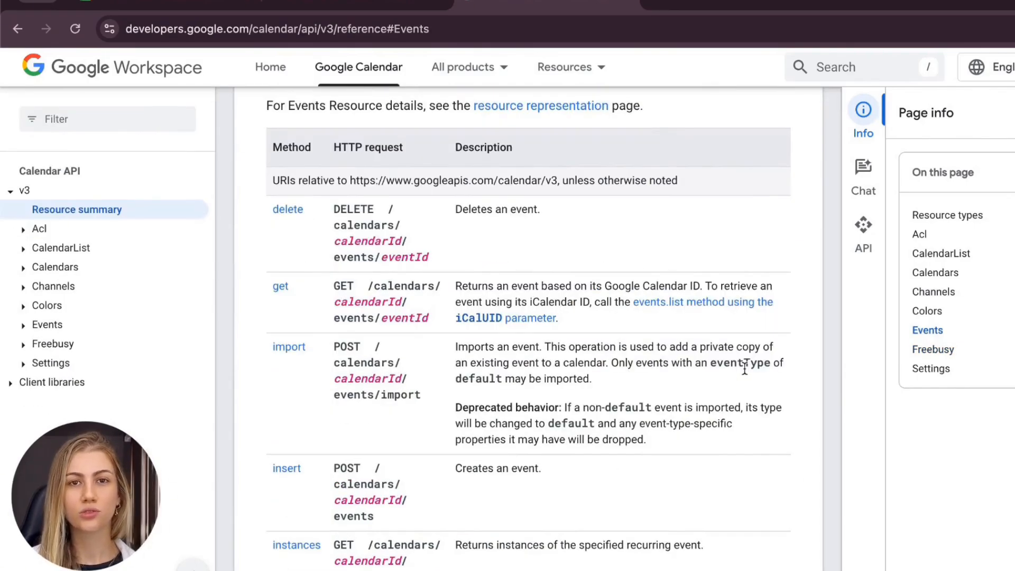
{"action": "scroll", "coordinate": [548, 475], "scroll_direction": "down", "scroll_amount": 1}
{"action": "left_click_drag", "start_coordinate": [548, 443], "coordinate": [456, 442]}
{"action": "scroll", "coordinate": [435, 482], "scroll_direction": "down", "scroll_amount": 2}
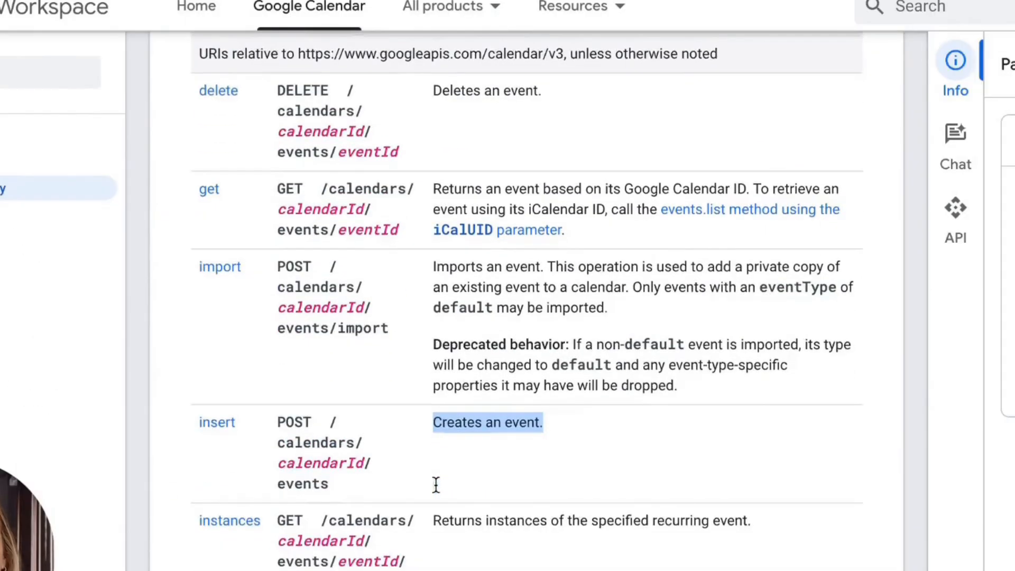
{"action": "left_click_drag", "start_coordinate": [172, 407], "coordinate": [233, 401]}
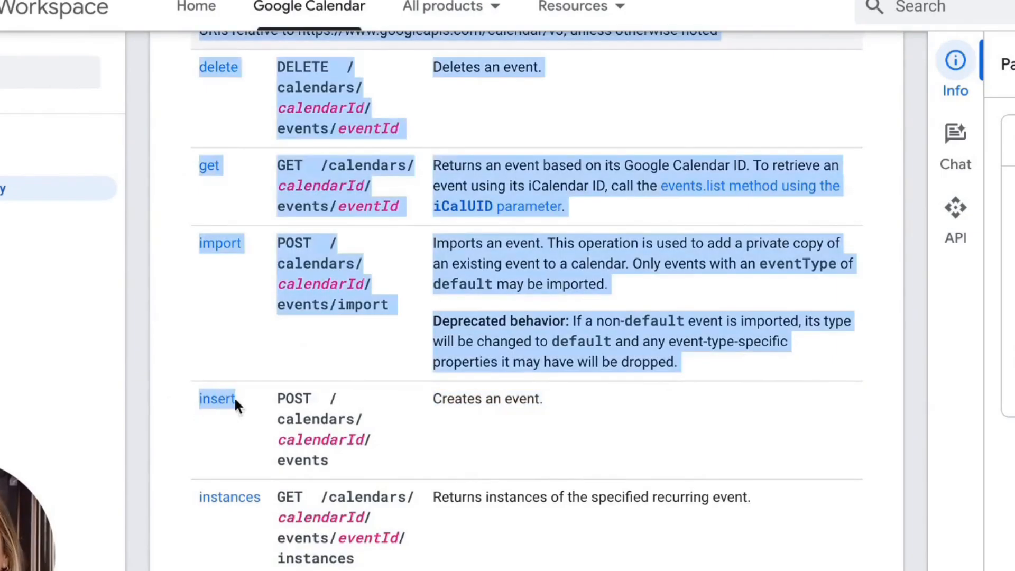
{"action": "left_click", "coordinate": [477, 417]}
{"action": "left_click_drag", "start_coordinate": [585, 404], "coordinate": [442, 401]}
{"action": "left_click", "coordinate": [553, 419]}
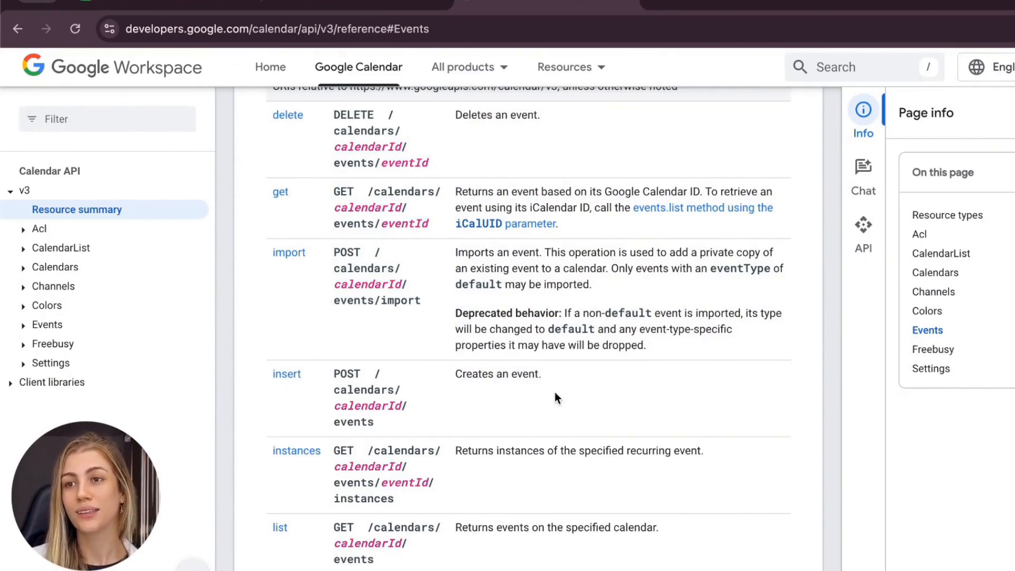
- Examine the Events base URI and the calendarId part of the insert method's request path
{"action": "scroll", "coordinate": [556, 393], "scroll_direction": "up", "scroll_amount": 1}
{"action": "scroll", "coordinate": [548, 395], "scroll_direction": "down", "scroll_amount": 1}
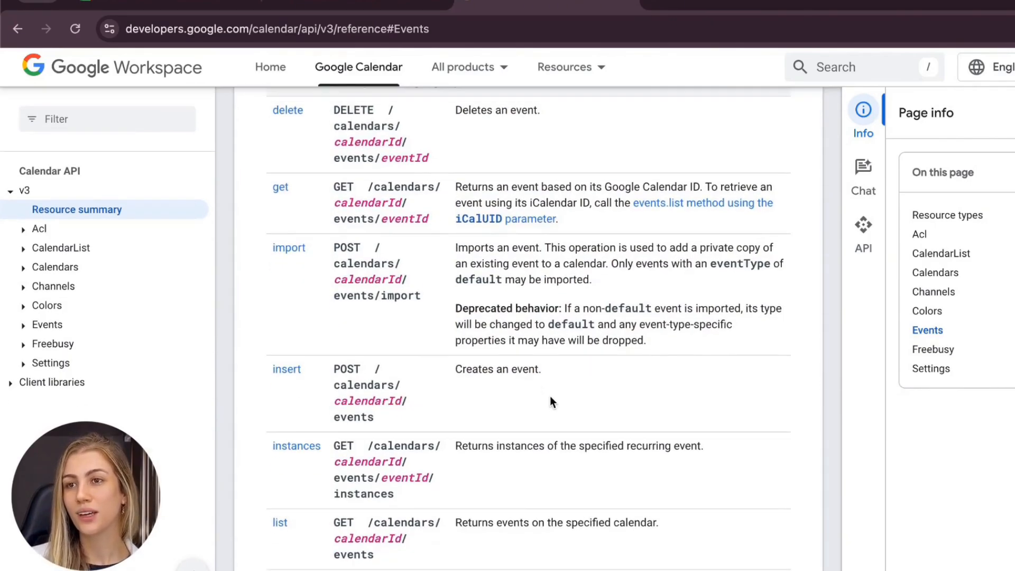
{"action": "scroll", "coordinate": [550, 397], "scroll_direction": "up", "scroll_amount": 5}
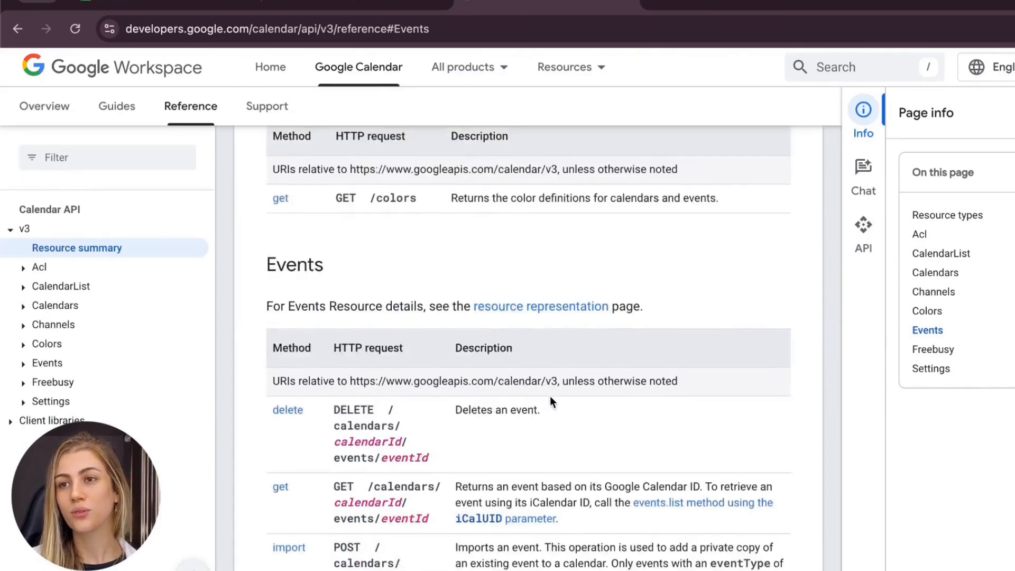
{"action": "scroll", "coordinate": [549, 402], "scroll_direction": "down", "scroll_amount": 2}
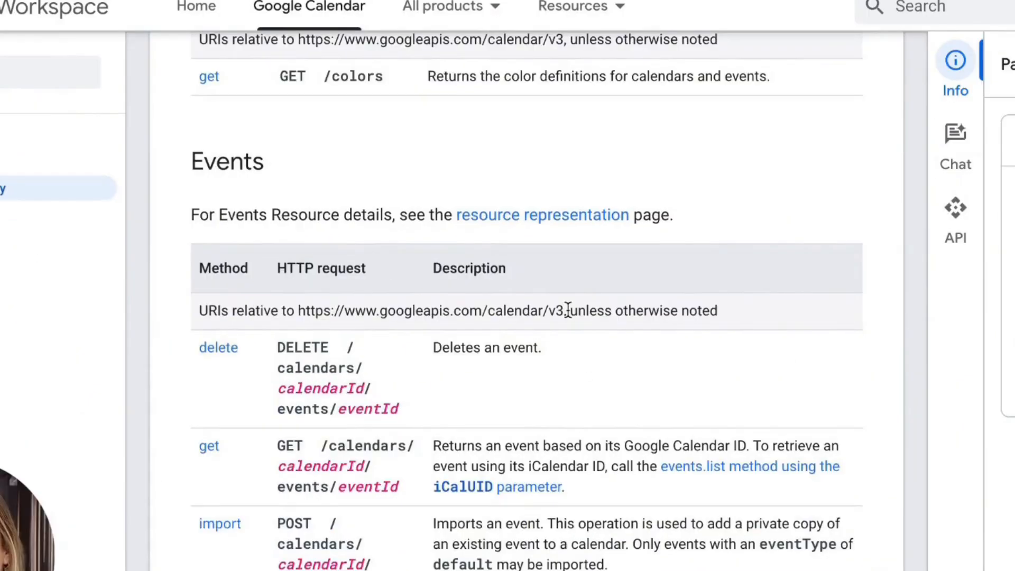
{"action": "left_click_drag", "start_coordinate": [560, 301], "coordinate": [343, 301]}
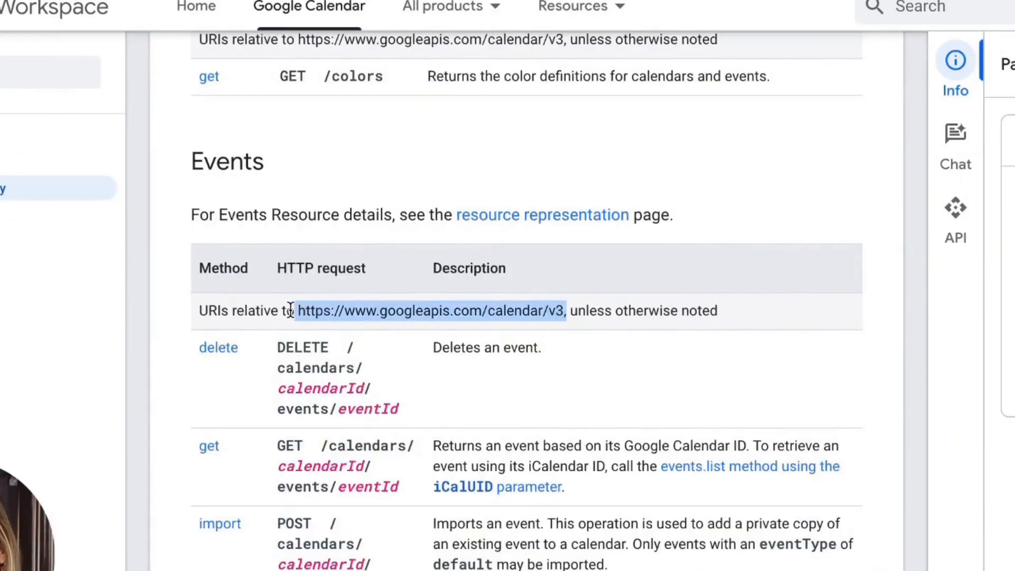
{"action": "scroll", "coordinate": [517, 396], "scroll_direction": "down", "scroll_amount": 4}
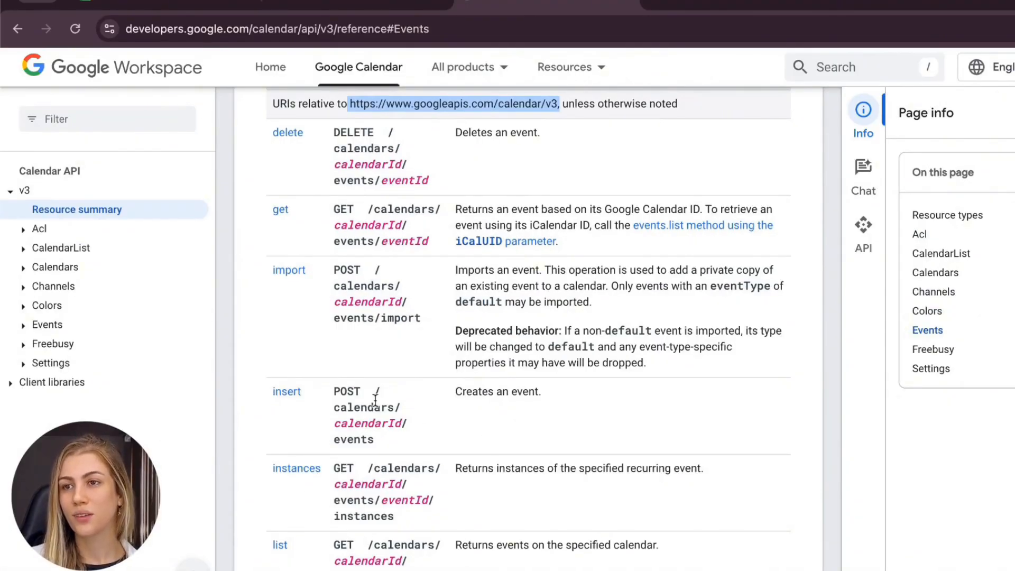
{"action": "left_click_drag", "start_coordinate": [330, 424], "coordinate": [443, 419]}
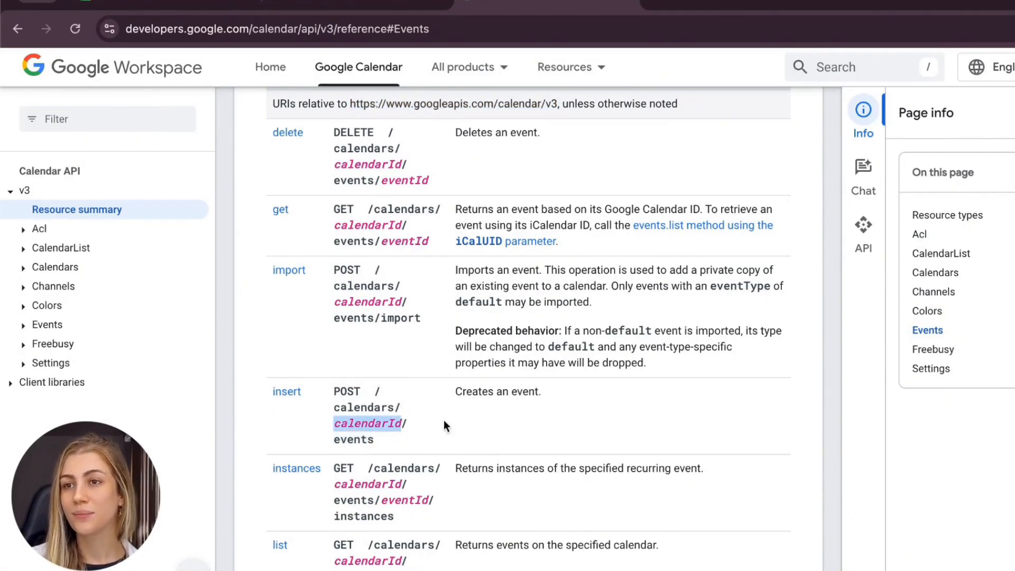
{"action": "left_click", "coordinate": [497, 443]}
- Return to n8n's Schedule the event node and inspect its full URL, through the calendar ID to the /events ending
{"action": "left_click_drag", "start_coordinate": [561, 298], "coordinate": [652, 307]}
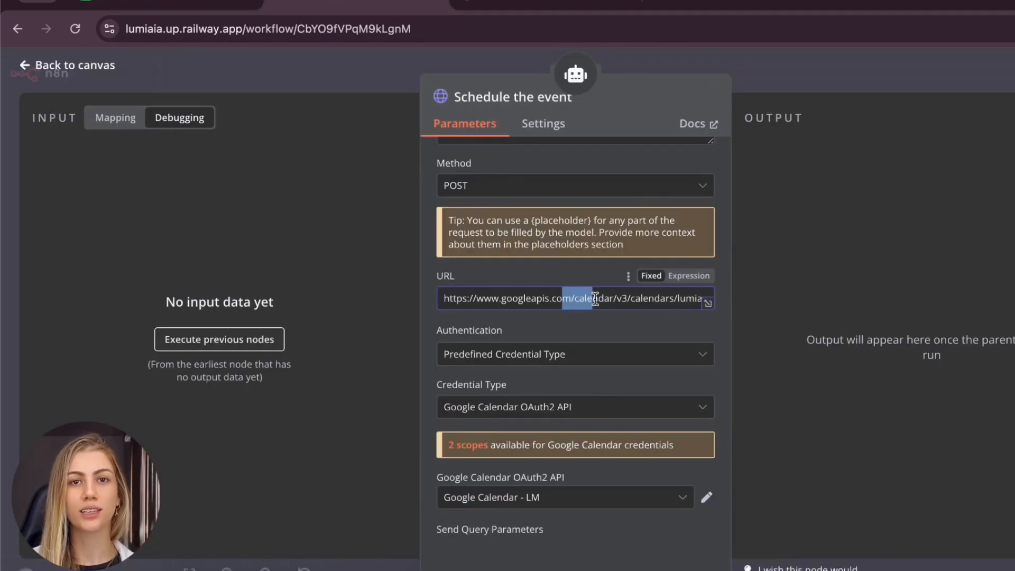
{"action": "left_click", "coordinate": [665, 299]}
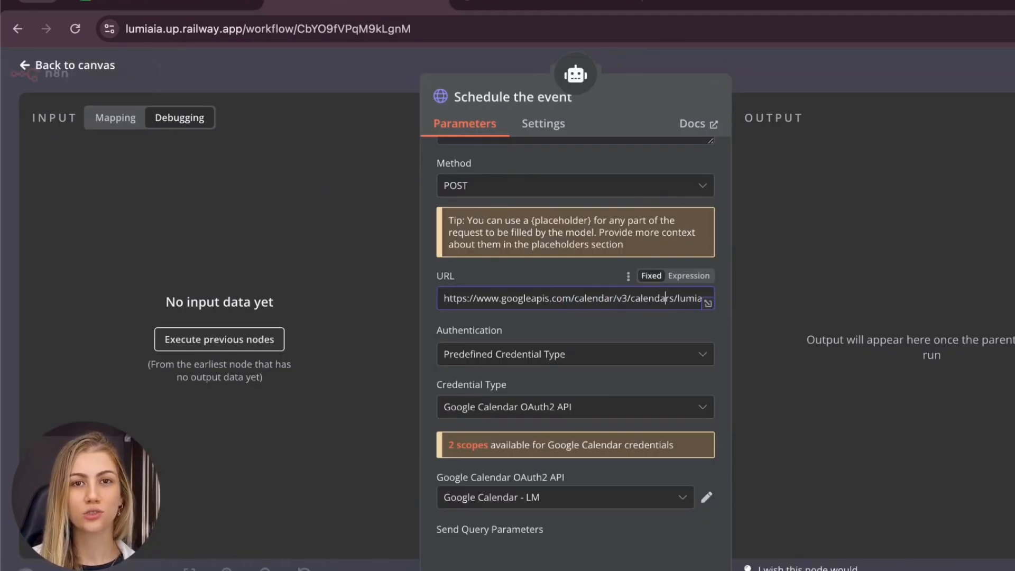
{"action": "key", "text": "Right"}
{"action": "key", "text": "Right"}
{"action": "key", "text": "Right"}
{"action": "key", "text": "Right"}
{"action": "key", "text": "Right"}
{"action": "key", "text": "Right"}
{"action": "key", "text": "Right"}
{"action": "key", "text": "Right"}
{"action": "key", "text": "Right"}
{"action": "key", "text": "Right"}
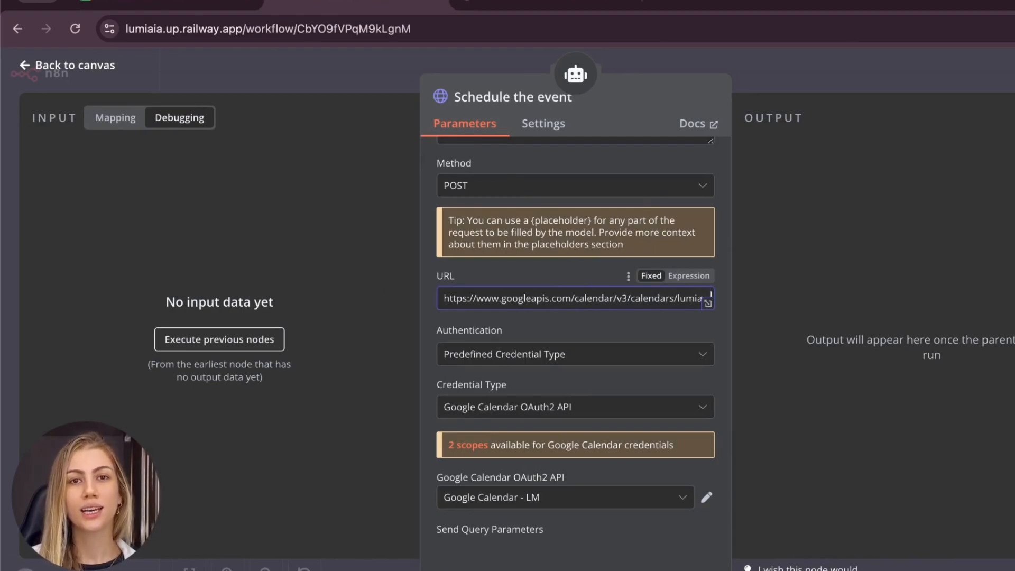
{"action": "key", "text": "Right"}
{"action": "key", "text": "Right"}
{"action": "key", "text": "Right"}
{"action": "key", "text": "Right"}
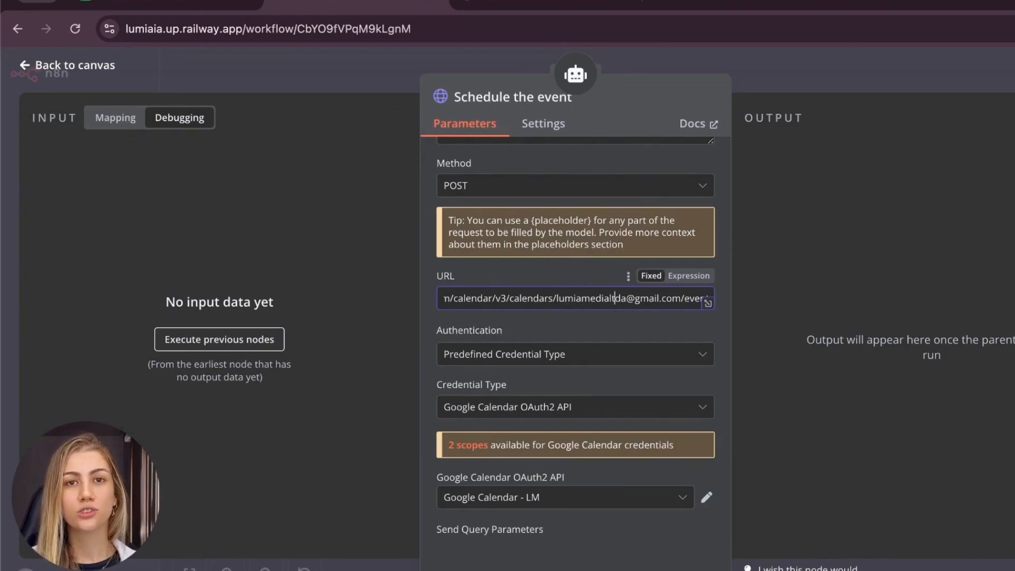
{"action": "key", "text": "Right"}
{"action": "key", "text": "Right"}
{"action": "key", "text": "Right"}
{"action": "key", "text": "Right"}
{"action": "key", "text": "Right"}
{"action": "key", "text": "Right"}
{"action": "key", "text": "Right"}
{"action": "key", "text": "Right"}
{"action": "key", "text": "Right"}
{"action": "key", "text": "Right"}
{"action": "key", "text": "Right"}
{"action": "key", "text": "Right"}
{"action": "key", "text": "Right"}
{"action": "key", "text": "Right"}
{"action": "key", "text": "Right"}
{"action": "key", "text": "Right"}
{"action": "key", "text": "Right"}
{"action": "key", "text": "Right"}
{"action": "key", "text": "Right"}
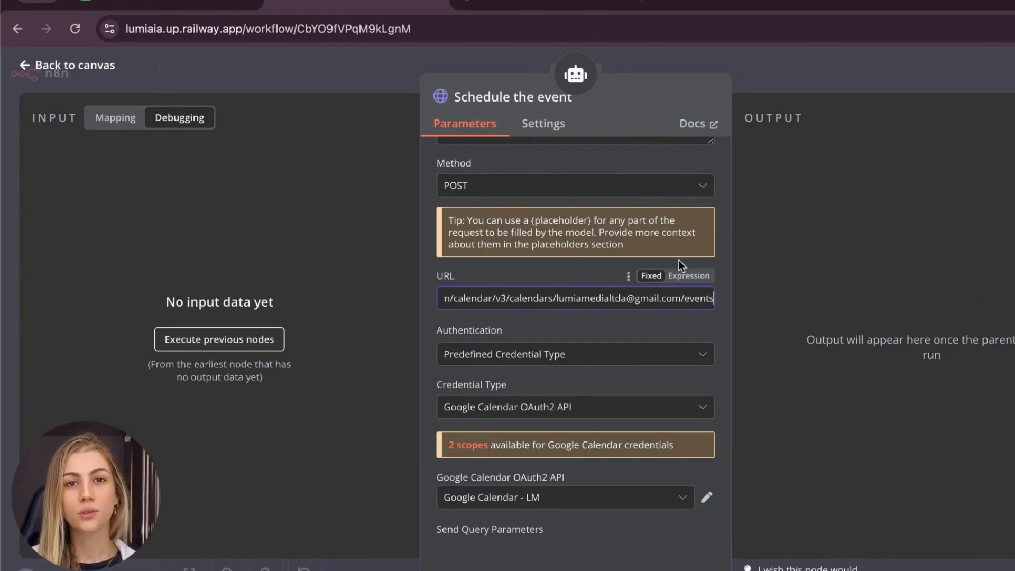
{"action": "left_click", "coordinate": [587, 317]}
- Review the Schedule the event node's authentication, query, header and JSON body settings
{"action": "scroll", "coordinate": [582, 319], "scroll_direction": "down", "scroll_amount": 2}
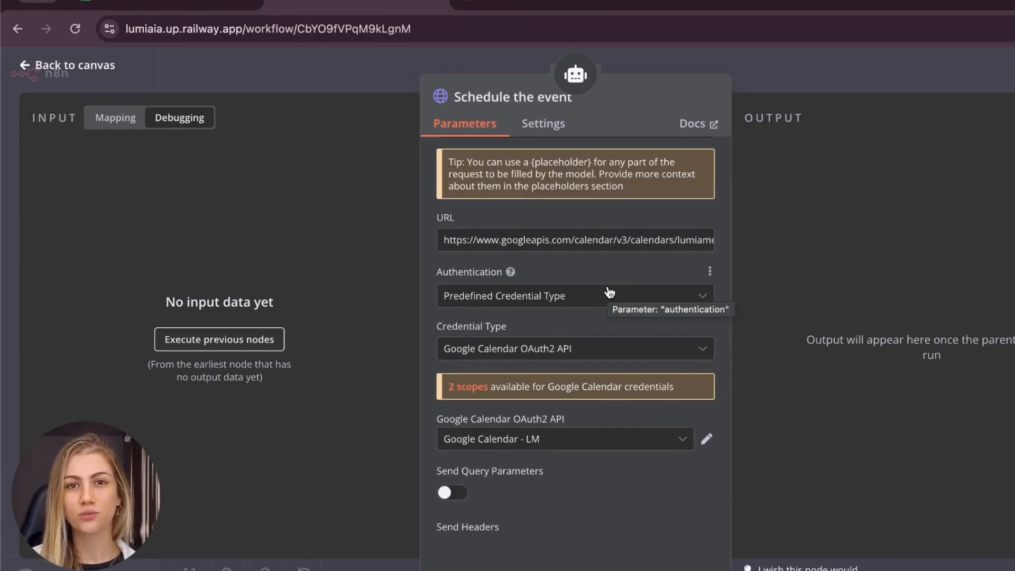
{"action": "scroll", "coordinate": [594, 317], "scroll_direction": "down", "scroll_amount": 1}
{"action": "scroll", "coordinate": [649, 285], "scroll_direction": "down", "scroll_amount": 10}
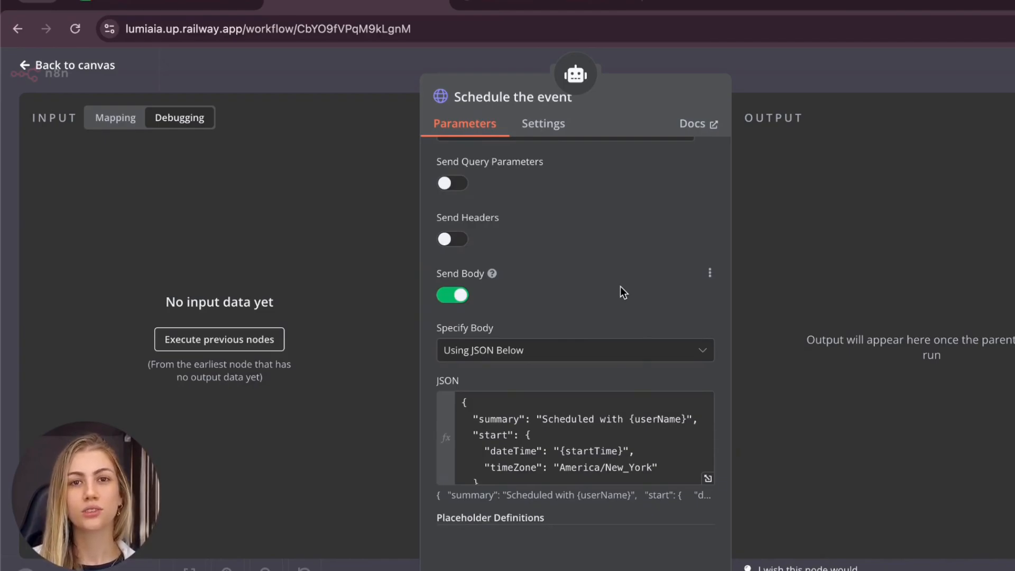
- Expand the Schedule the event node's JSON body and read its summary, start, end and attendees fields
{"action": "left_click", "coordinate": [707, 479]}
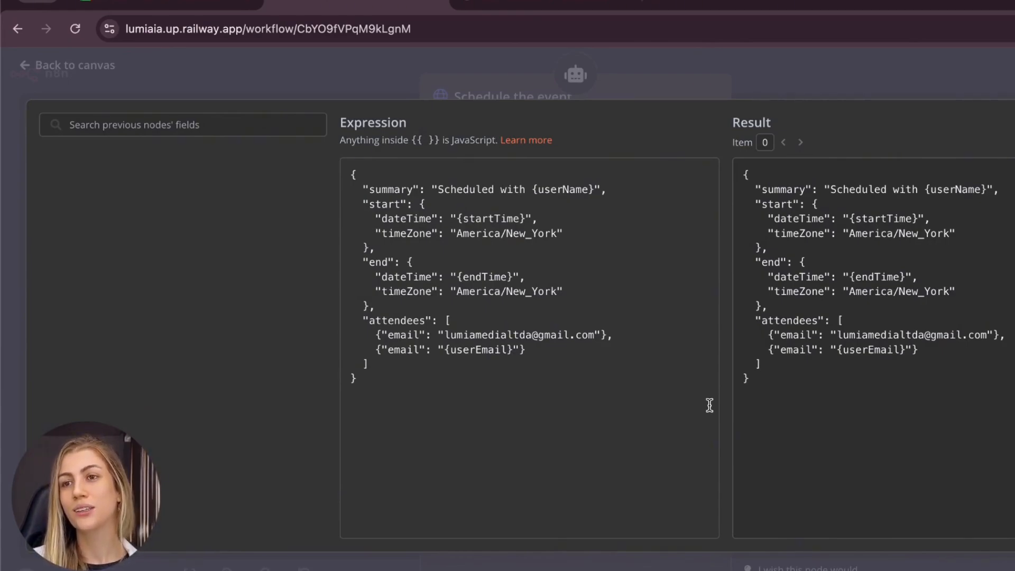
{"action": "key", "text": "Escape"}
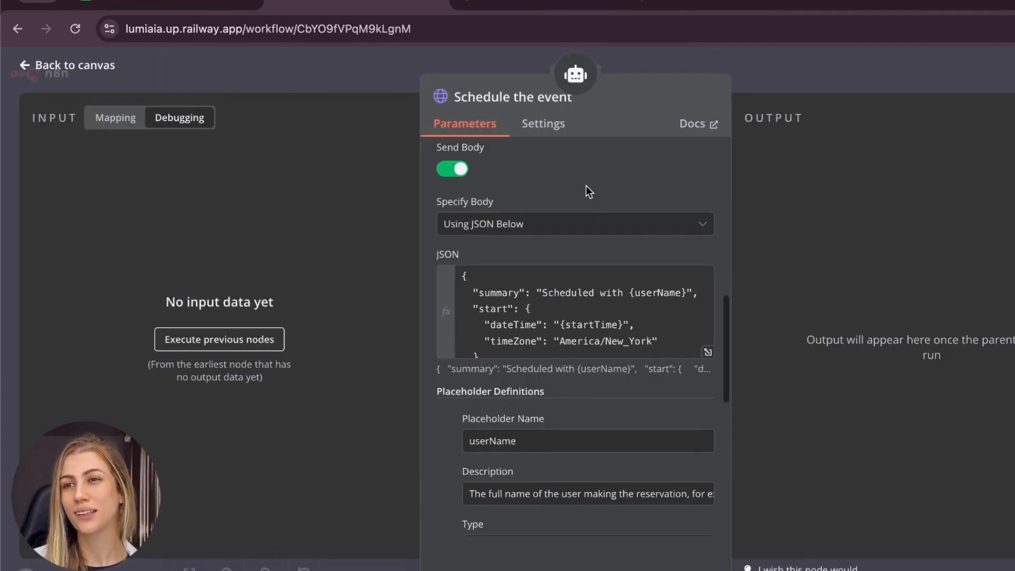
{"action": "scroll", "coordinate": [585, 186], "scroll_direction": "down", "scroll_amount": 3}
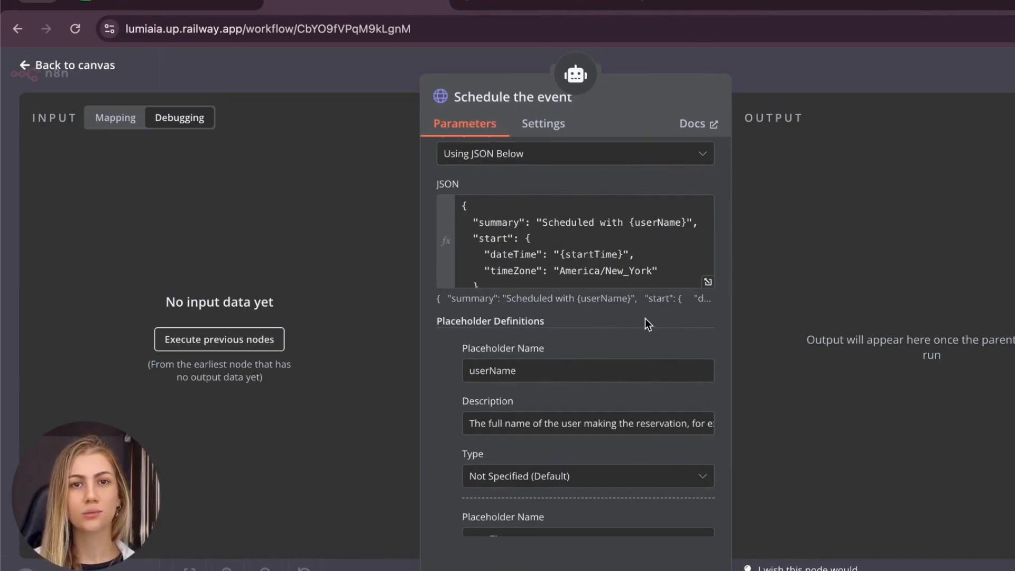
- Read the full description of the userName placeholder definition, through to its example
{"action": "scroll", "coordinate": [642, 307], "scroll_direction": "down", "scroll_amount": 3}
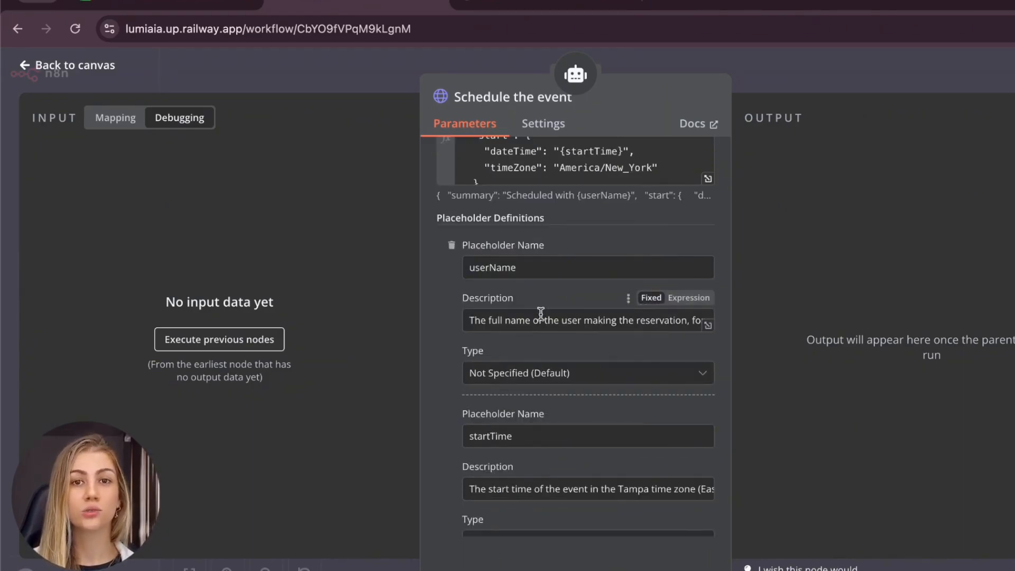
{"action": "scroll", "coordinate": [551, 325], "scroll_direction": "right", "scroll_amount": 2}
{"action": "scroll", "coordinate": [551, 325], "scroll_direction": "right", "scroll_amount": 2}
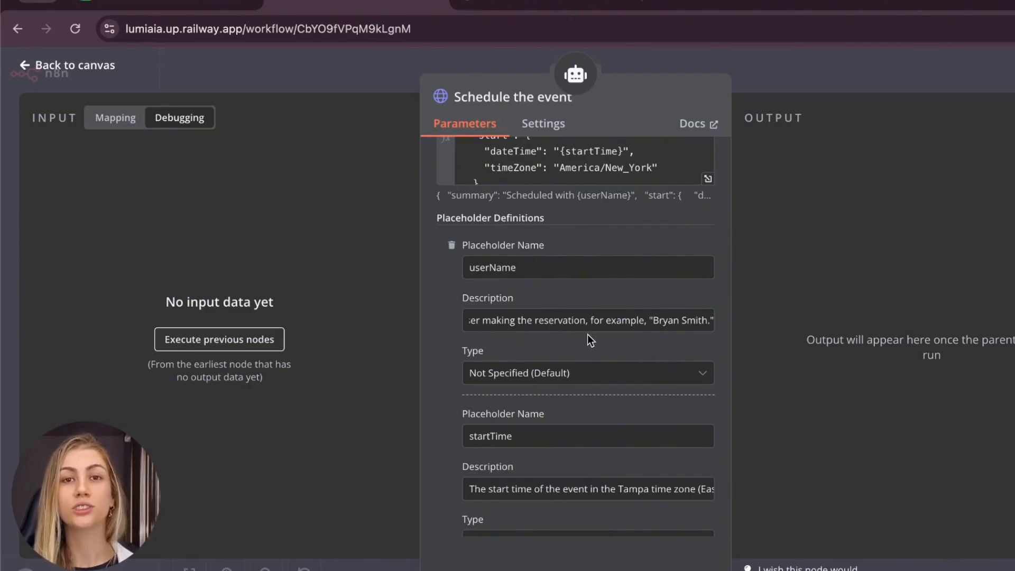
{"action": "scroll", "coordinate": [579, 312], "scroll_direction": "down", "scroll_amount": 1}
- Locate {startTime} in the JSON body and read the startTime placeholder's description through to its example date
{"action": "scroll", "coordinate": [579, 313], "scroll_direction": "up", "scroll_amount": 2}
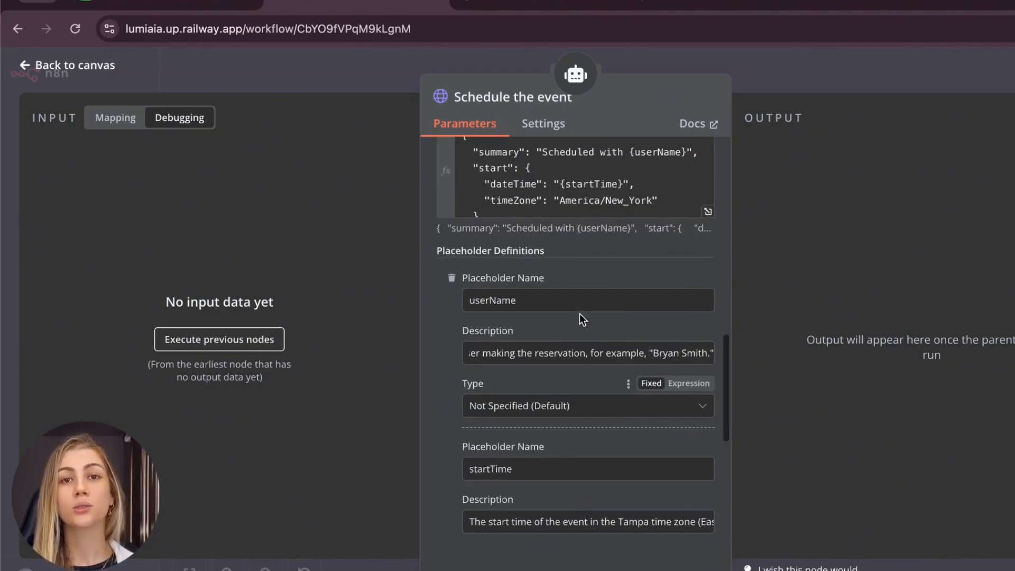
{"action": "left_click", "coordinate": [584, 183]}
{"action": "double_click", "coordinate": [587, 184]}
{"action": "scroll", "coordinate": [554, 411], "scroll_direction": "down", "scroll_amount": 3}
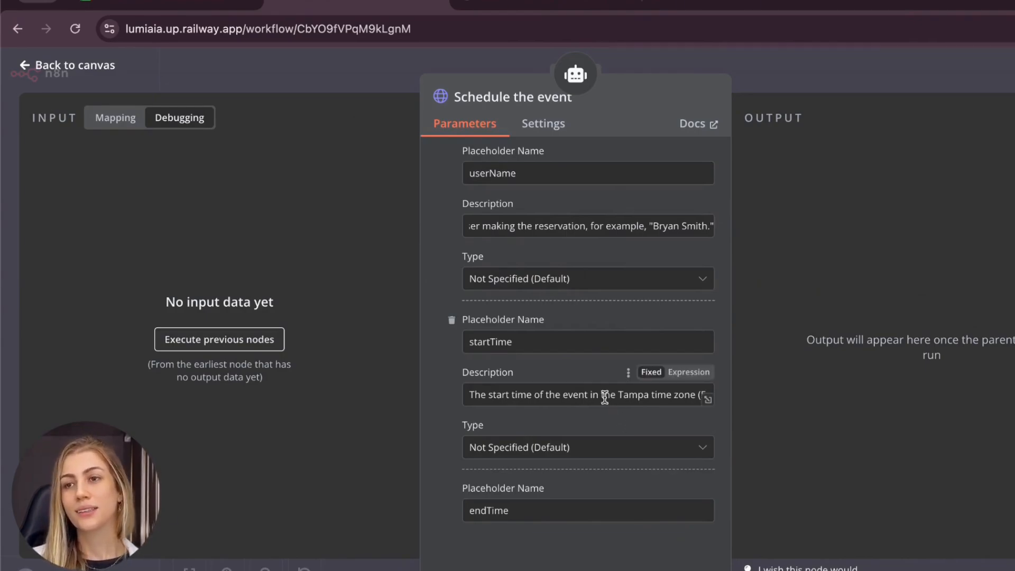
{"action": "scroll", "coordinate": [607, 394], "scroll_direction": "right", "scroll_amount": 3}
{"action": "scroll", "coordinate": [605, 395], "scroll_direction": "right", "scroll_amount": 5}
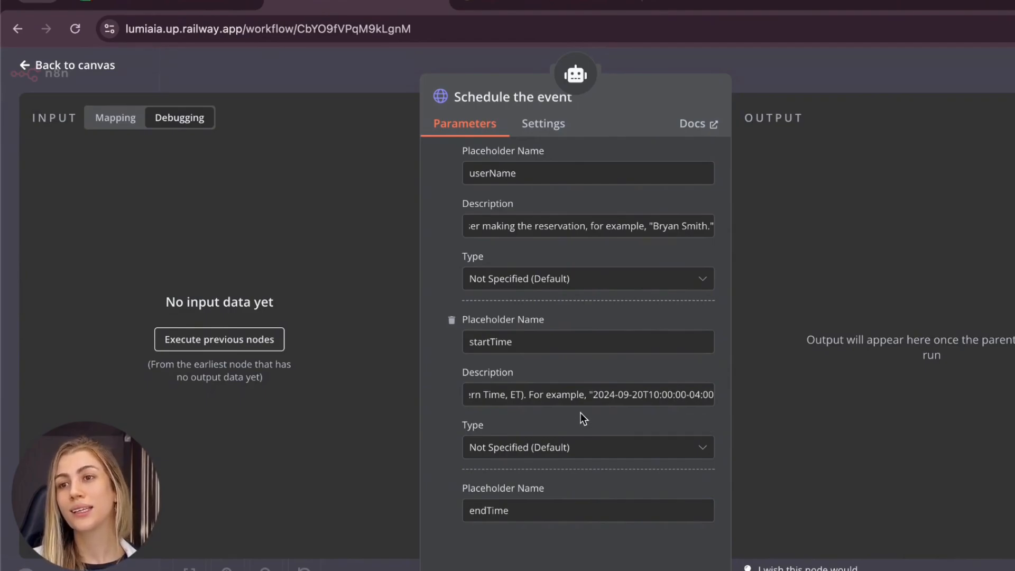
{"action": "scroll", "coordinate": [581, 414], "scroll_direction": "down", "scroll_amount": 1}
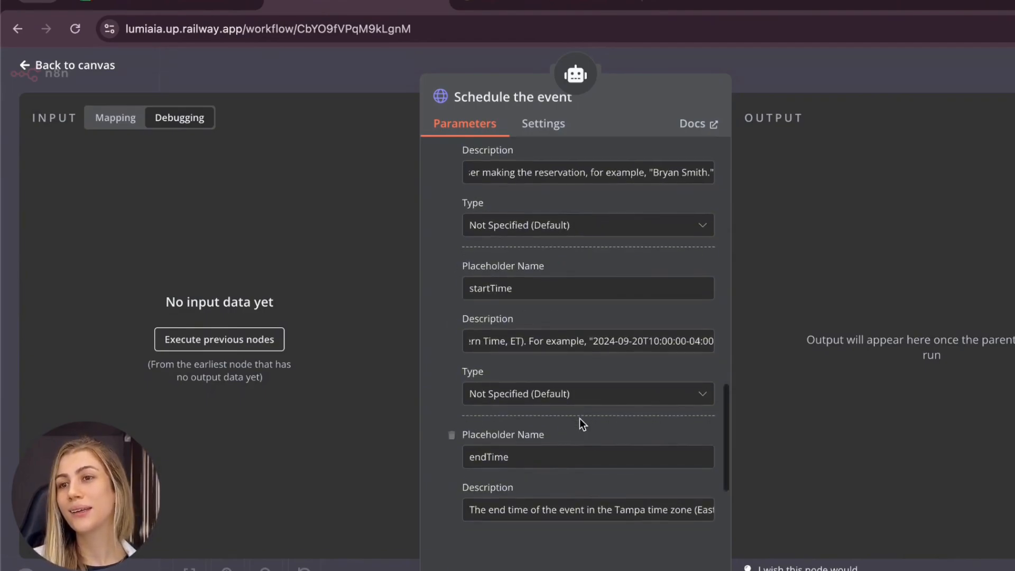
- Locate {endTime} in the JSON body's end block and find the matching endTime placeholder definition
{"action": "scroll", "coordinate": [579, 417], "scroll_direction": "up", "scroll_amount": 3}
{"action": "scroll", "coordinate": [579, 420], "scroll_direction": "up", "scroll_amount": 3}
{"action": "scroll", "coordinate": [589, 294], "scroll_direction": "down", "scroll_amount": 2}
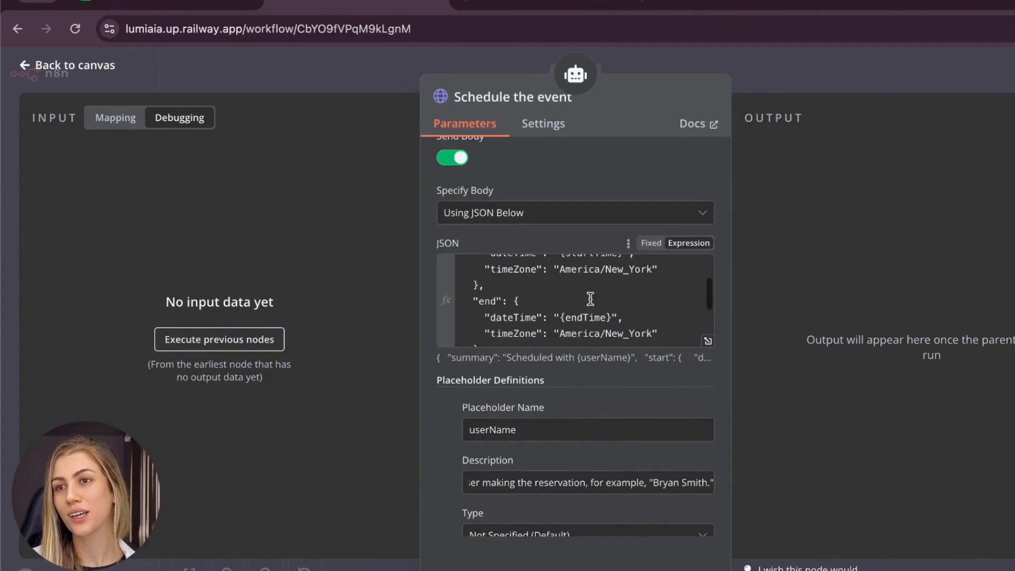
{"action": "left_click", "coordinate": [584, 321]}
{"action": "scroll", "coordinate": [536, 462], "scroll_direction": "down", "scroll_amount": 6}
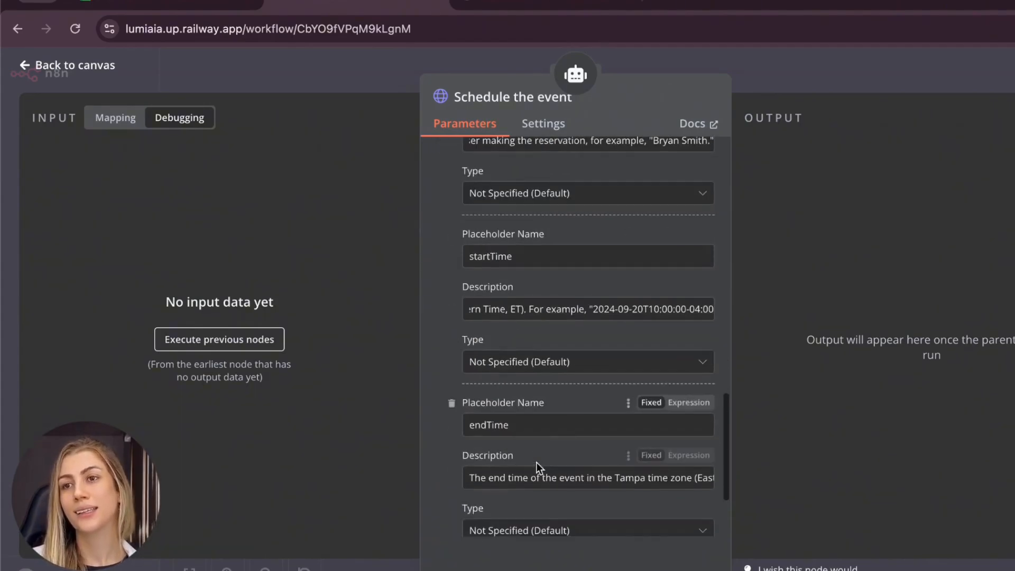
{"action": "scroll", "coordinate": [536, 462], "scroll_direction": "down", "scroll_amount": 1}
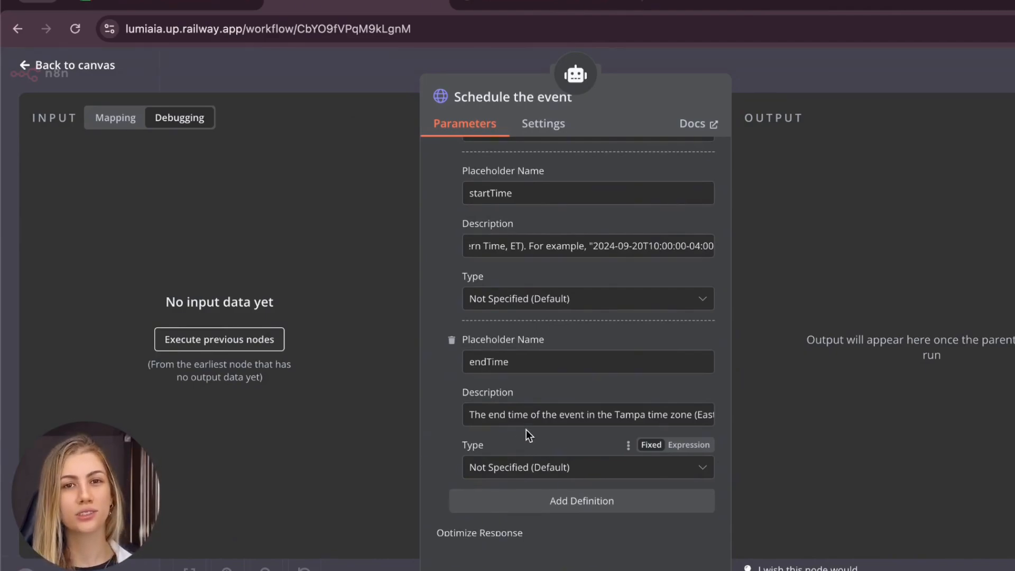
- Read the endTime placeholder's full description, including its time zone, duration rule and example
{"action": "left_click", "coordinate": [524, 415]}
{"action": "scroll", "coordinate": [528, 414], "scroll_direction": "right", "scroll_amount": 3}
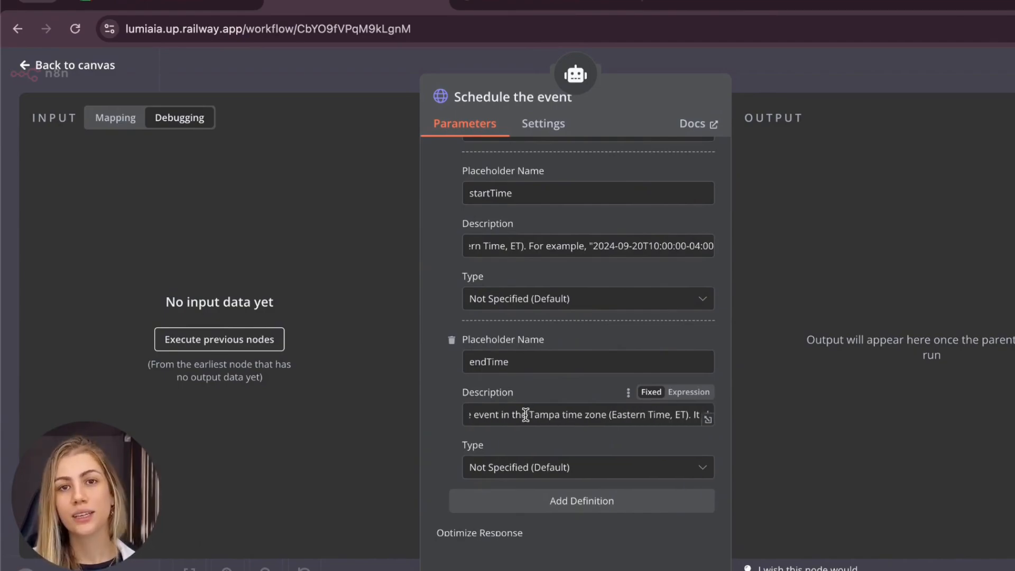
{"action": "scroll", "coordinate": [565, 412], "scroll_direction": "right", "scroll_amount": 5}
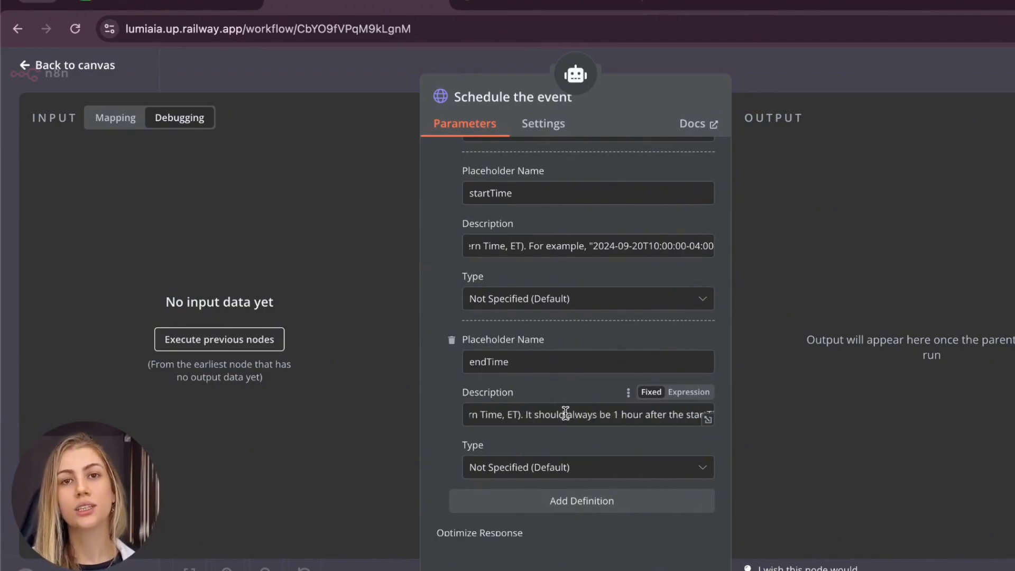
{"action": "scroll", "coordinate": [558, 412], "scroll_direction": "right", "scroll_amount": 2}
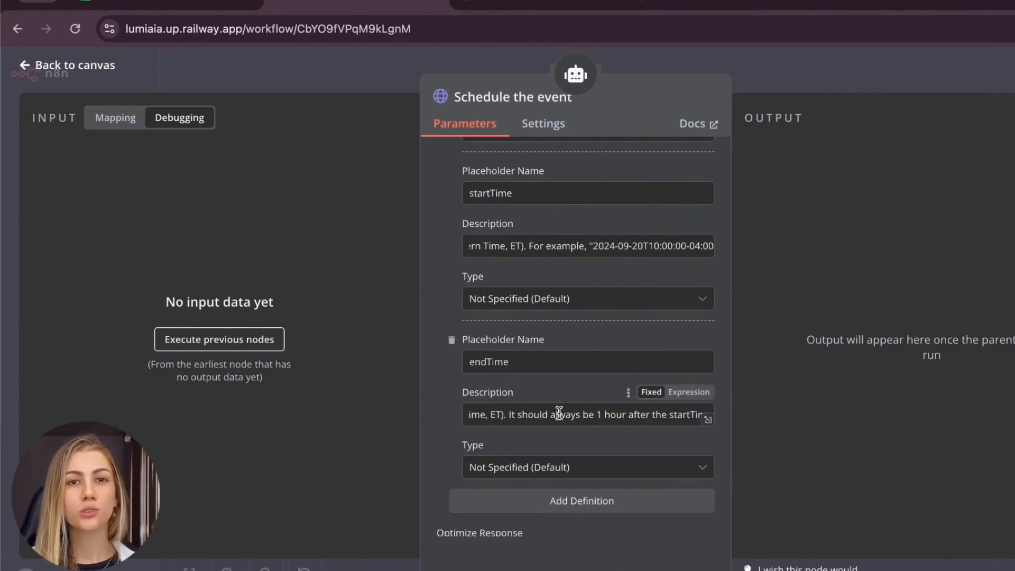
{"action": "scroll", "coordinate": [559, 412], "scroll_direction": "right", "scroll_amount": 1}
{"action": "scroll", "coordinate": [559, 412], "scroll_direction": "right", "scroll_amount": 1}
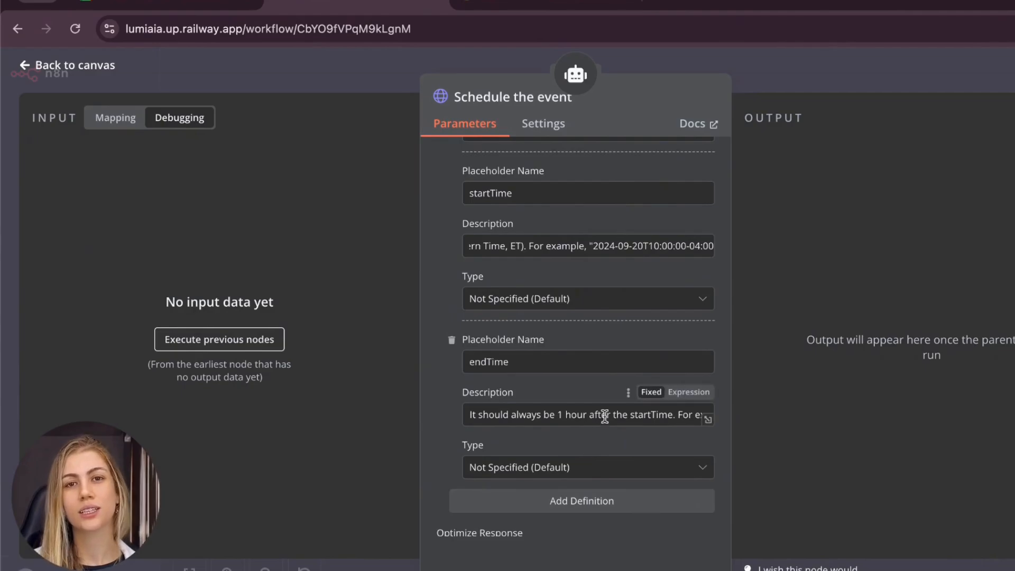
{"action": "scroll", "coordinate": [607, 412], "scroll_direction": "right", "scroll_amount": 3}
{"action": "scroll", "coordinate": [606, 412], "scroll_direction": "right", "scroll_amount": 5}
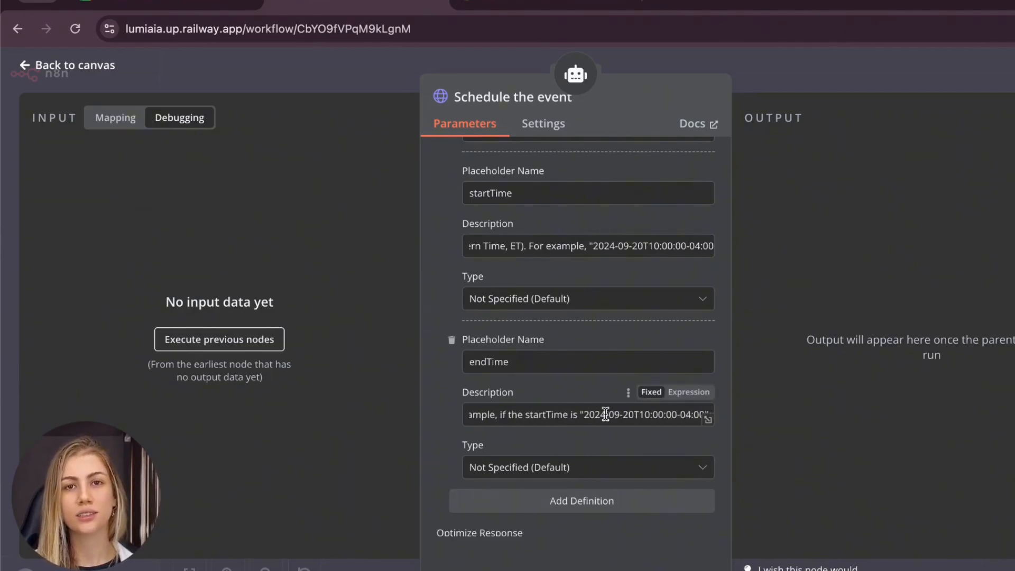
- Leave the Schedule the event node and review the agent's meeting confirmation in the AI Agent chat window
{"action": "key", "text": "Escape"}
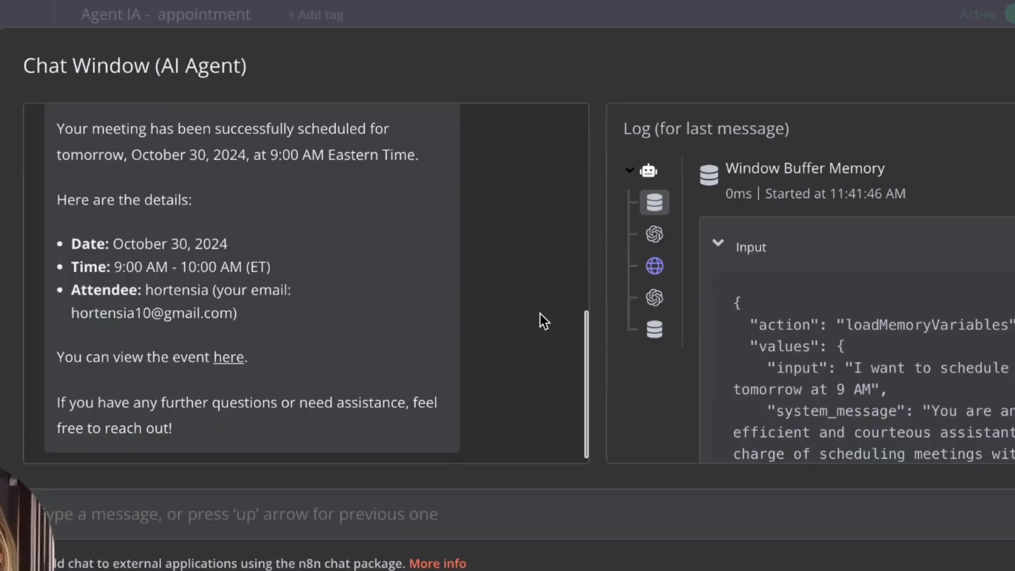
{"action": "scroll", "coordinate": [533, 313], "scroll_direction": "up", "scroll_amount": 2}
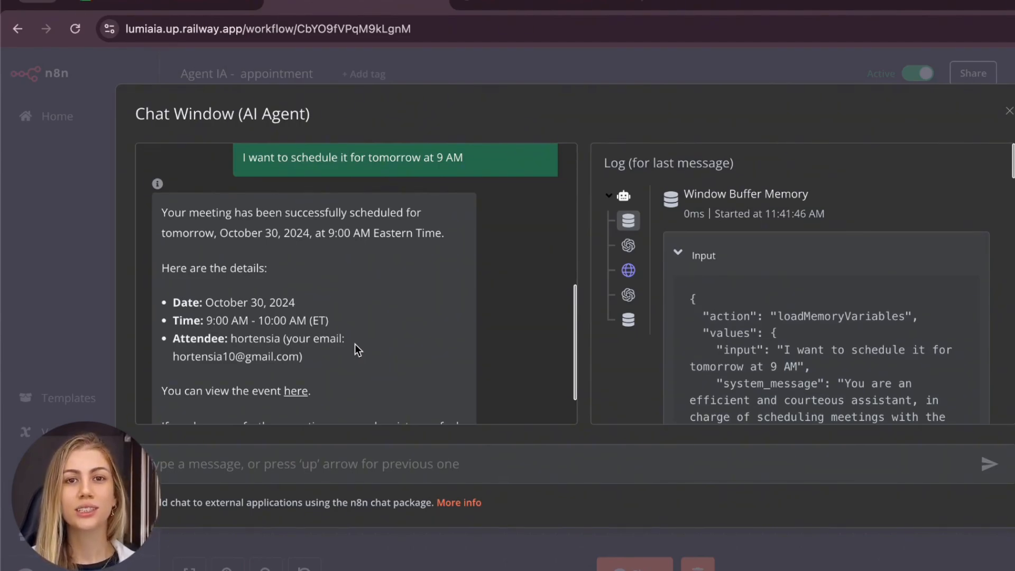
{"action": "scroll", "coordinate": [356, 349], "scroll_direction": "down", "scroll_amount": 2}
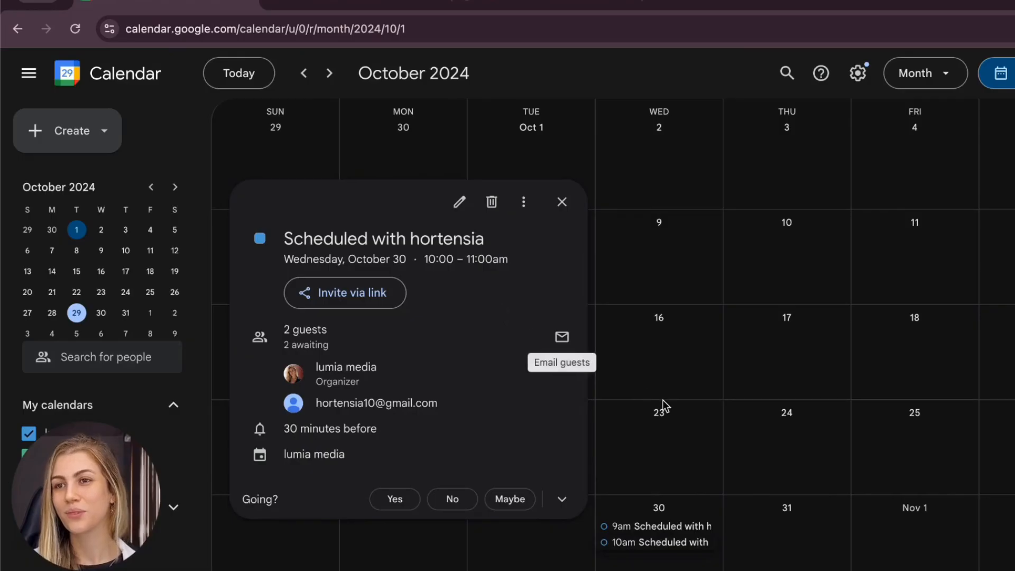
- In Google Calendar, close the open event details and inspect the 9am event on October 30
{"action": "left_click", "coordinate": [664, 407]}
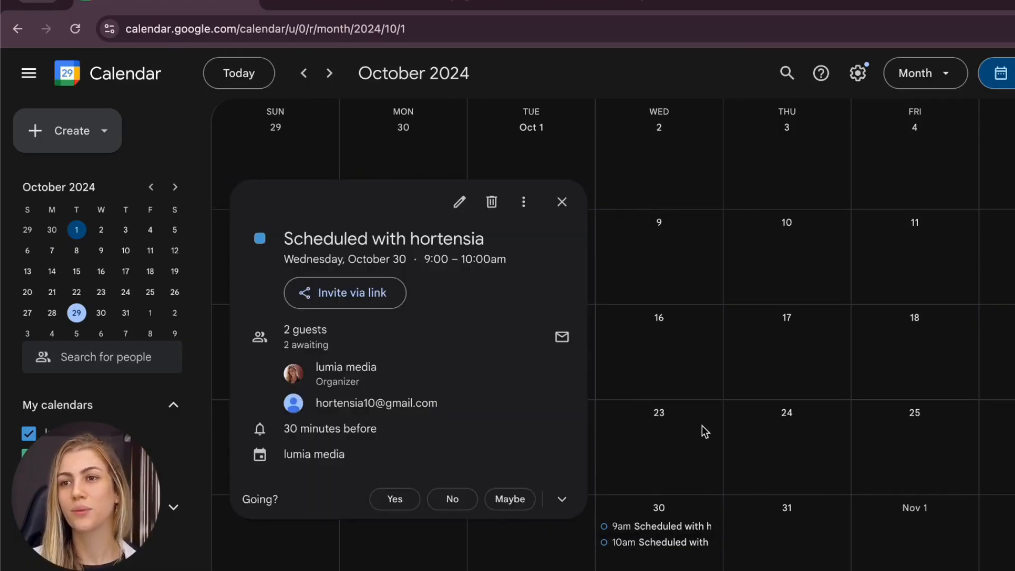
{"action": "left_click", "coordinate": [701, 426]}
{"action": "left_click", "coordinate": [655, 523]}
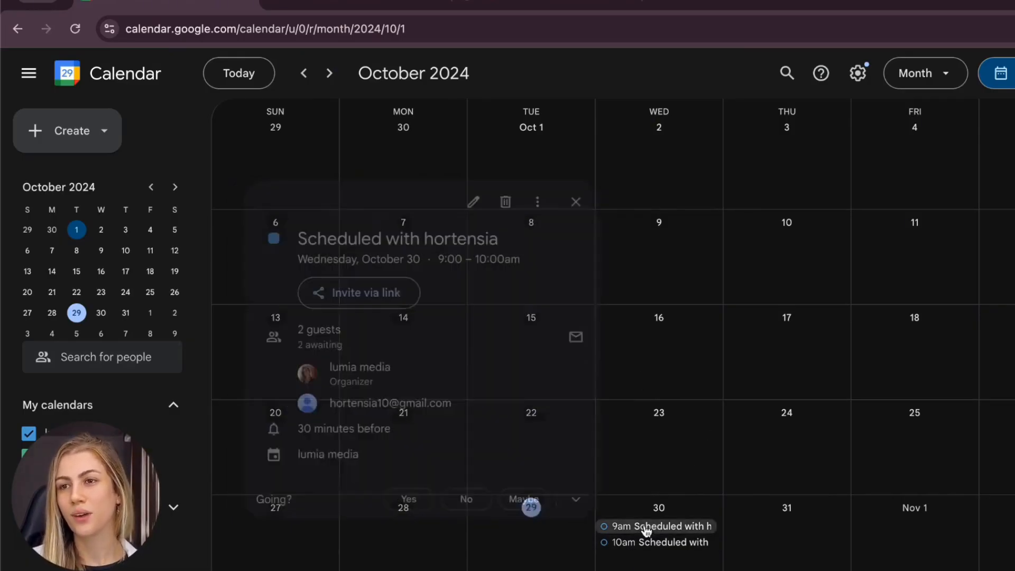